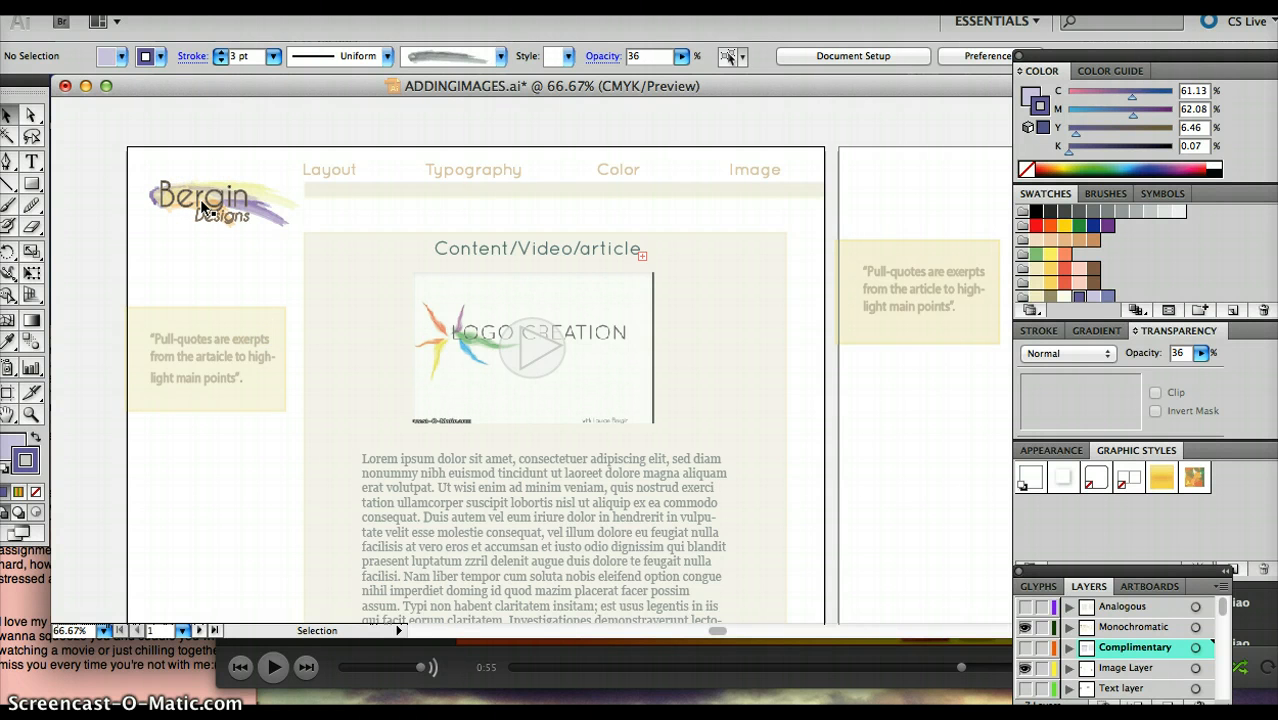
click(35, 166)
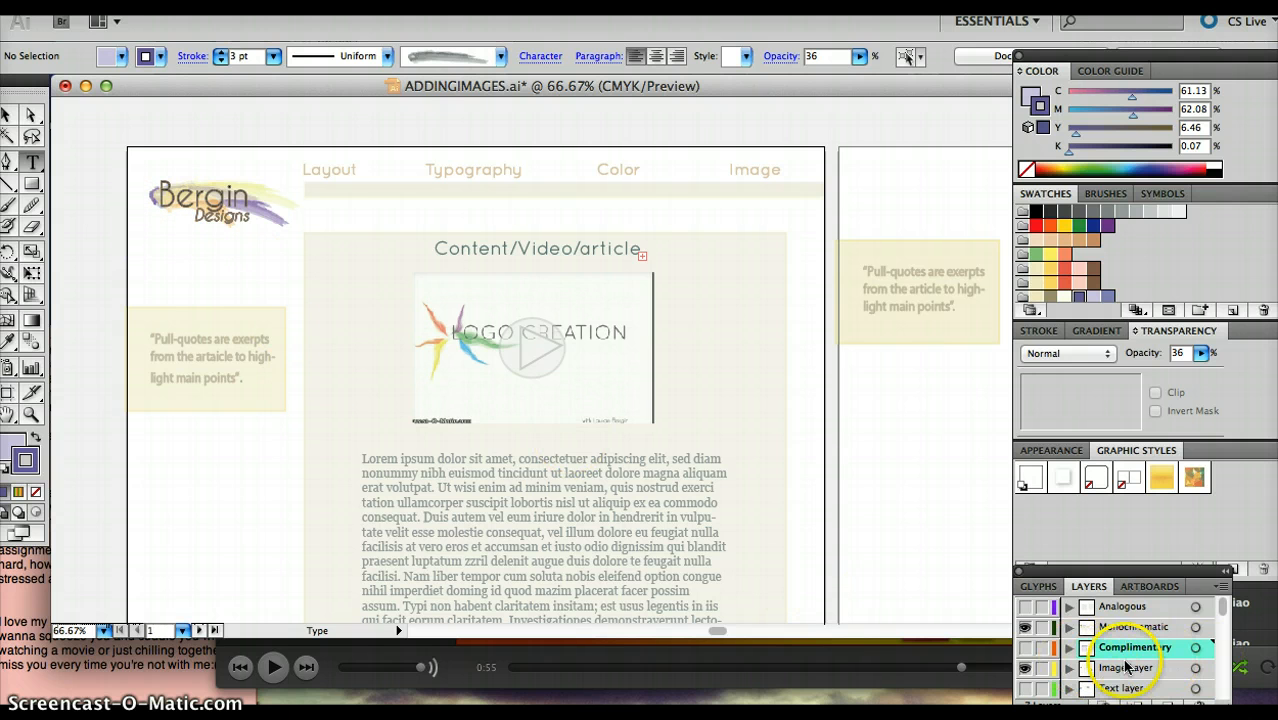
scroll(1127, 667, down, 2)
scroll(1127, 667, up, 2)
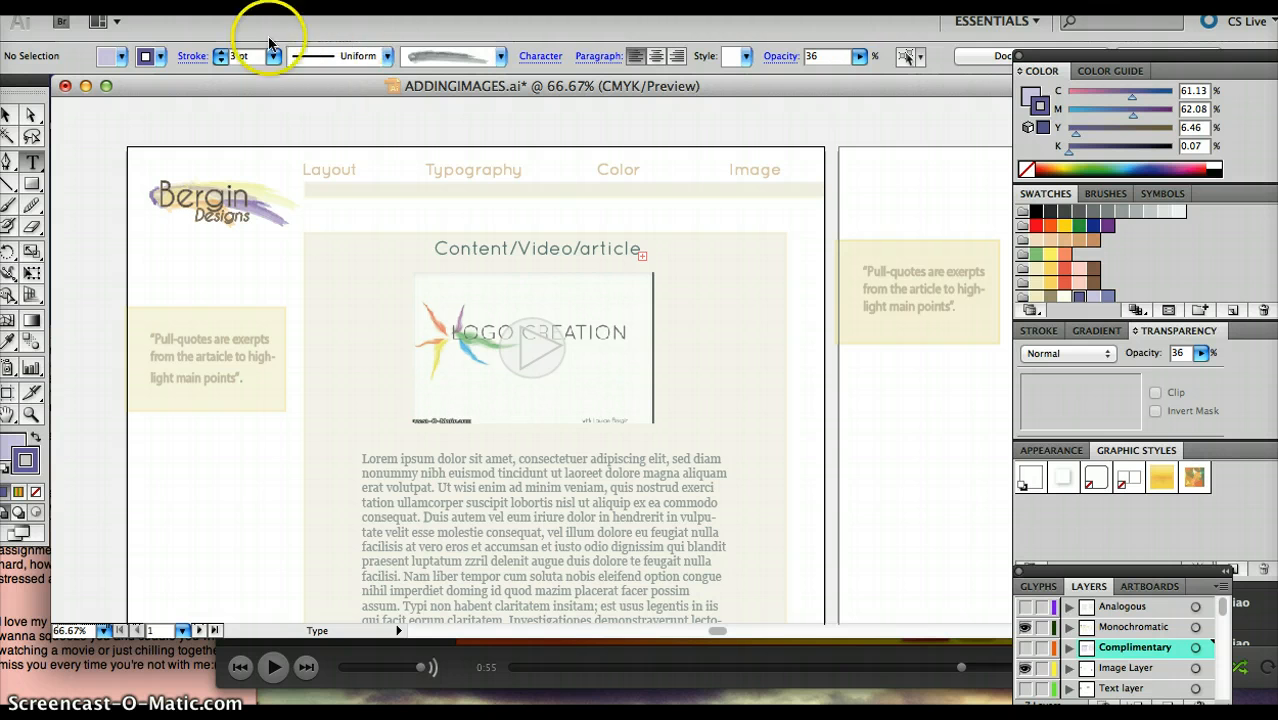
click(238, 3)
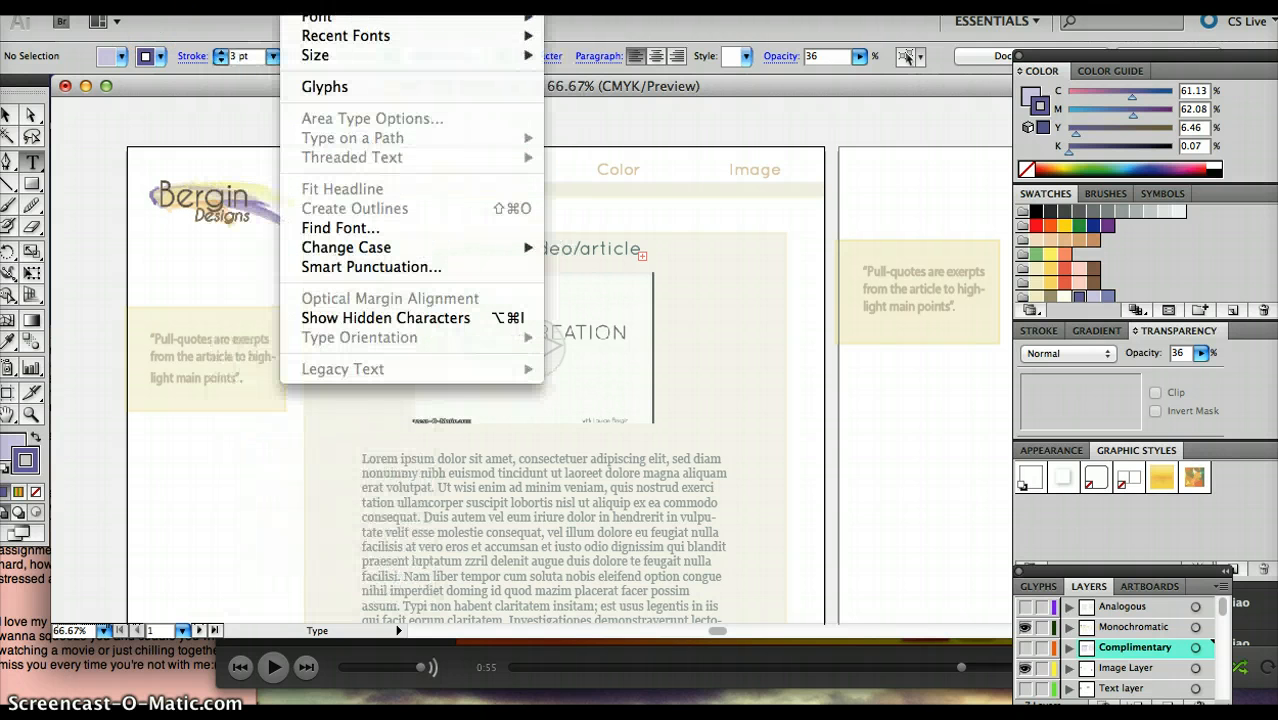
click(70, 60)
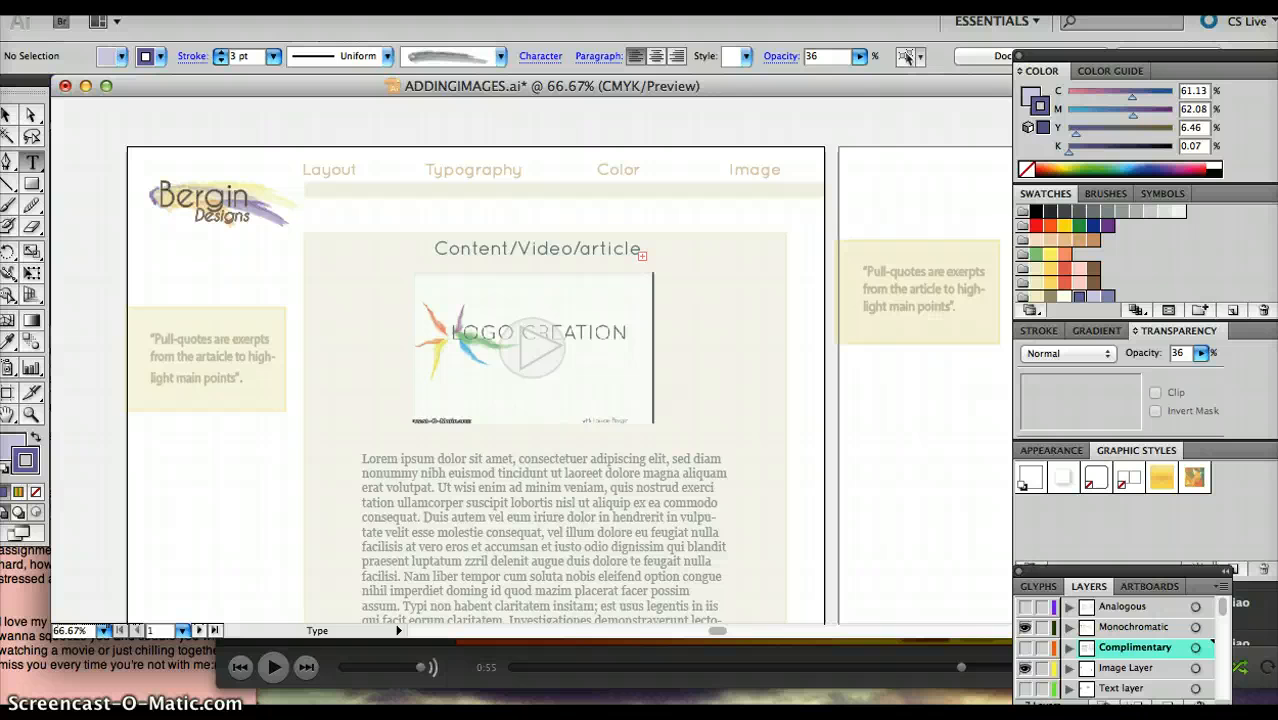
Open the Artistic_Watercolor brush library to view its brushes, and close it again.
click(1106, 195)
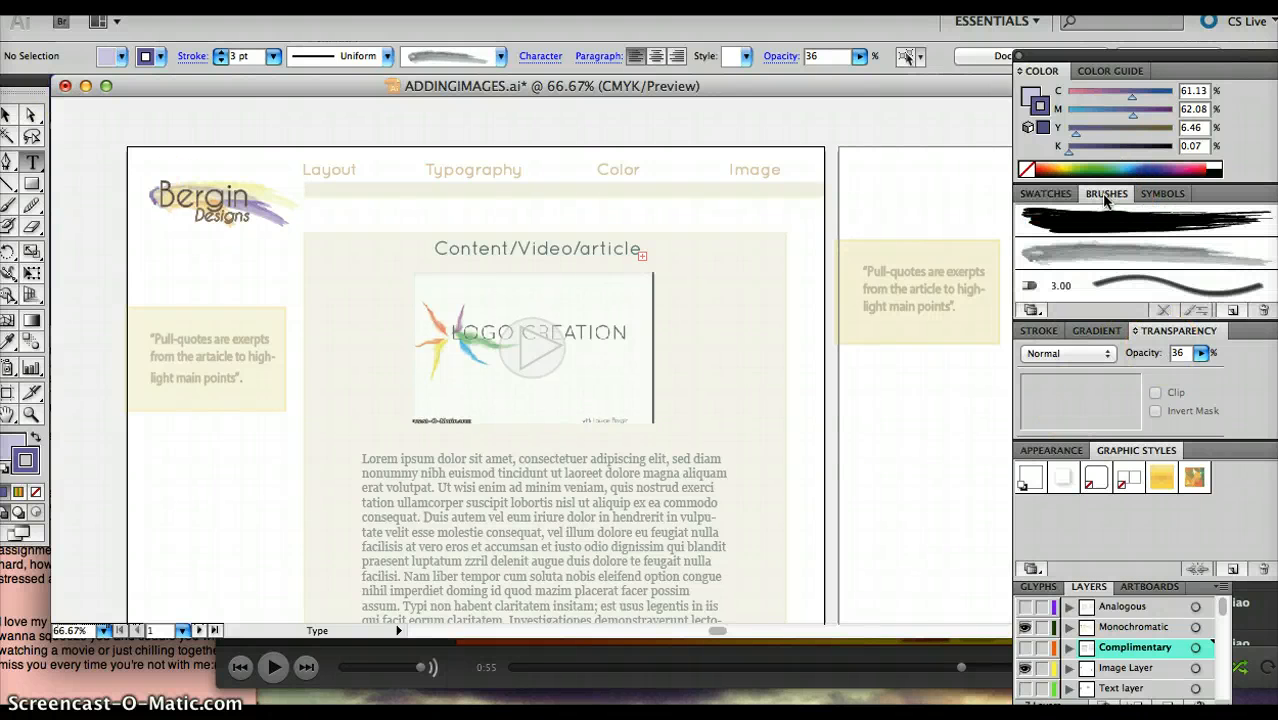
click(1032, 311)
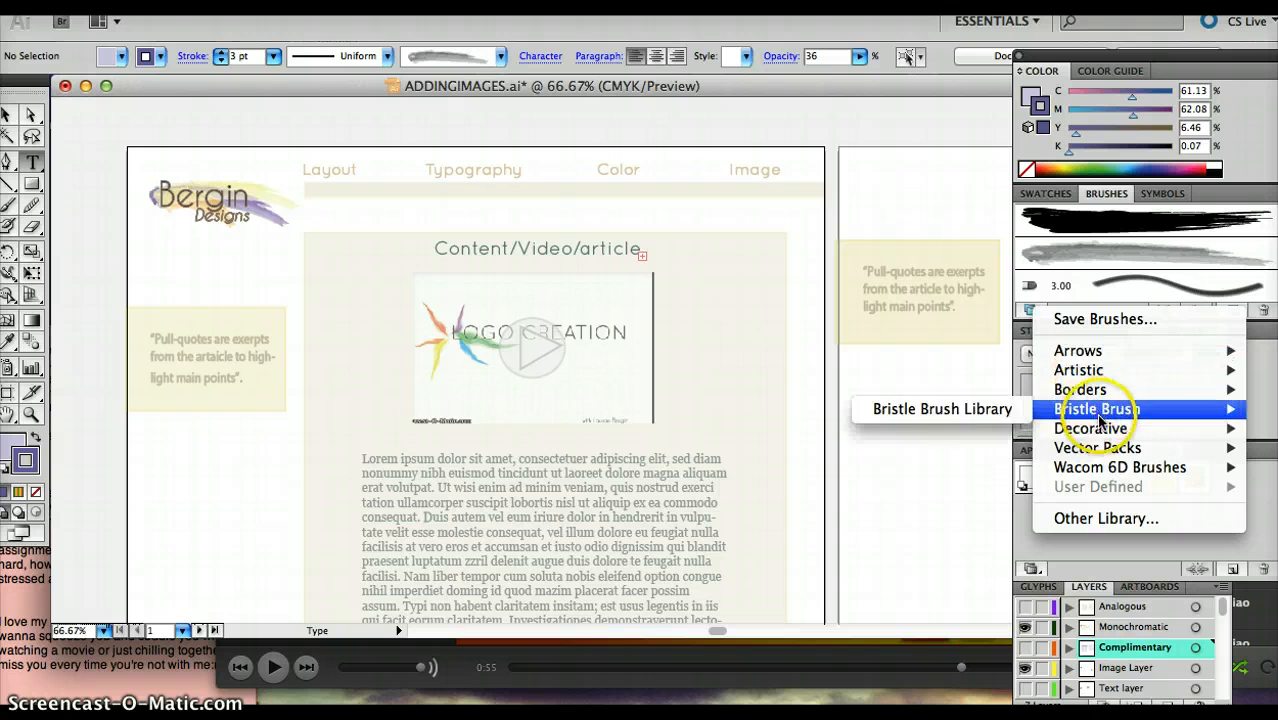
mouse_move(1078, 370)
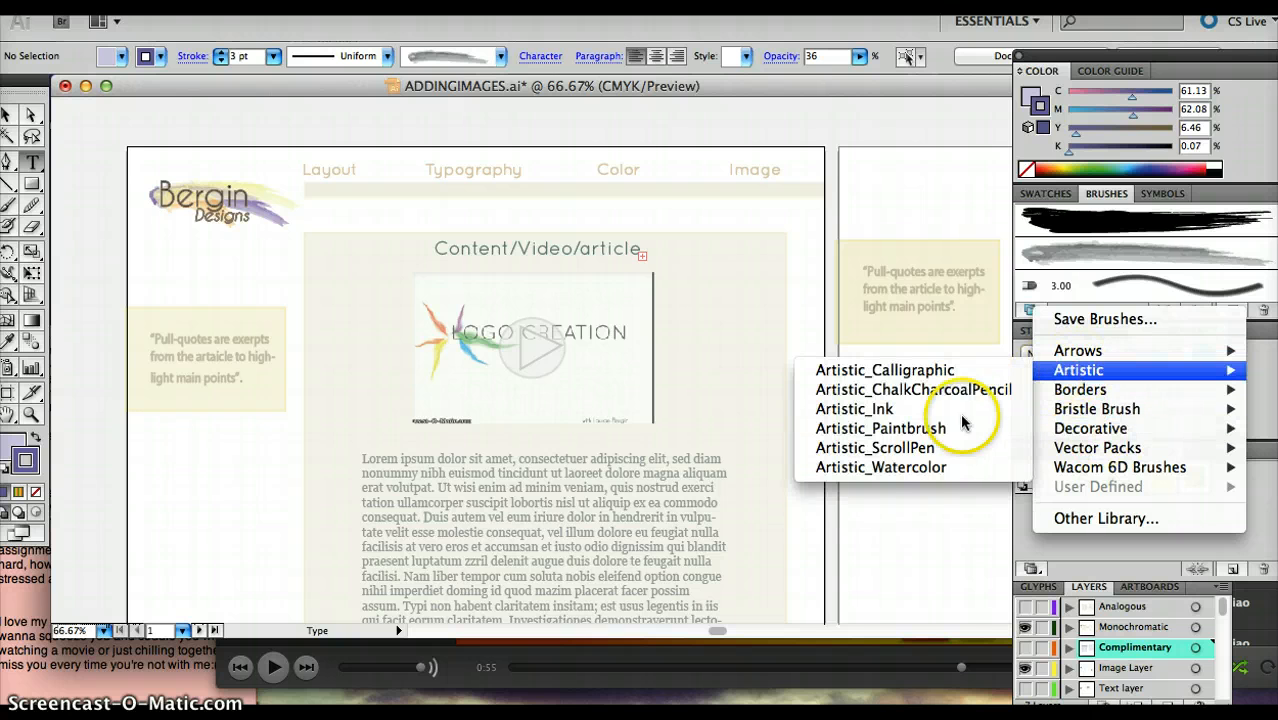
click(905, 467)
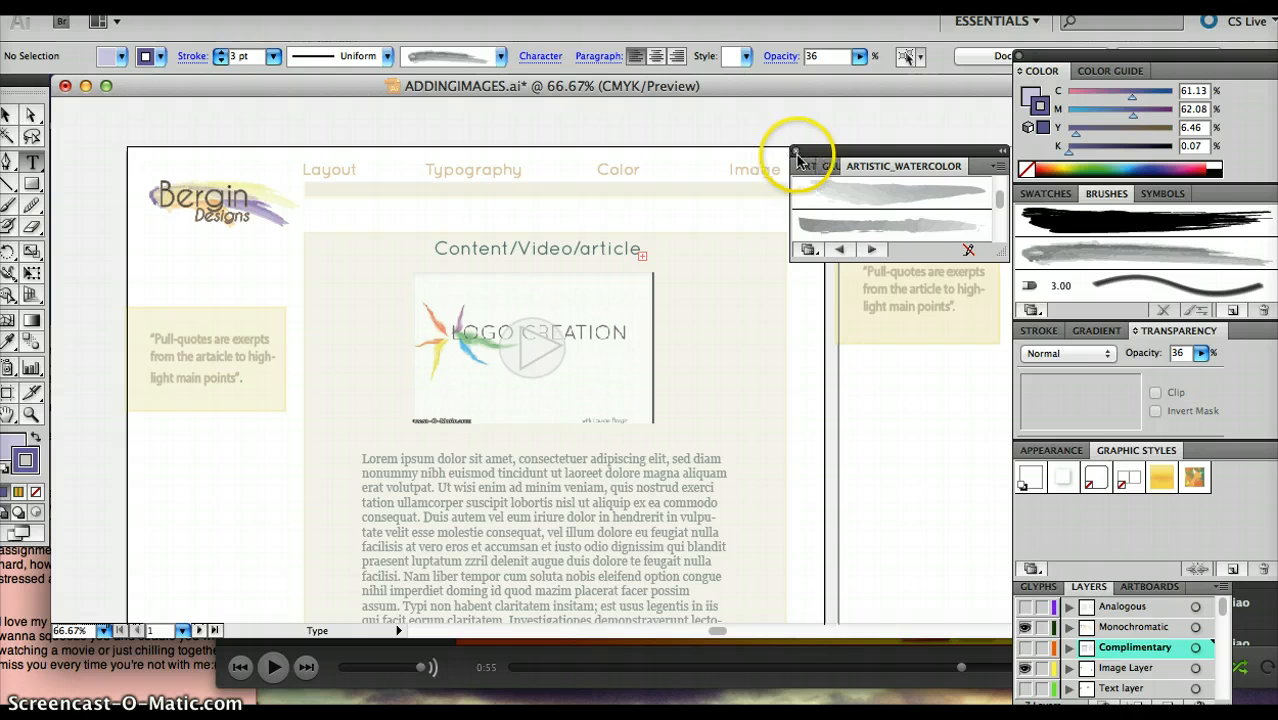
click(796, 153)
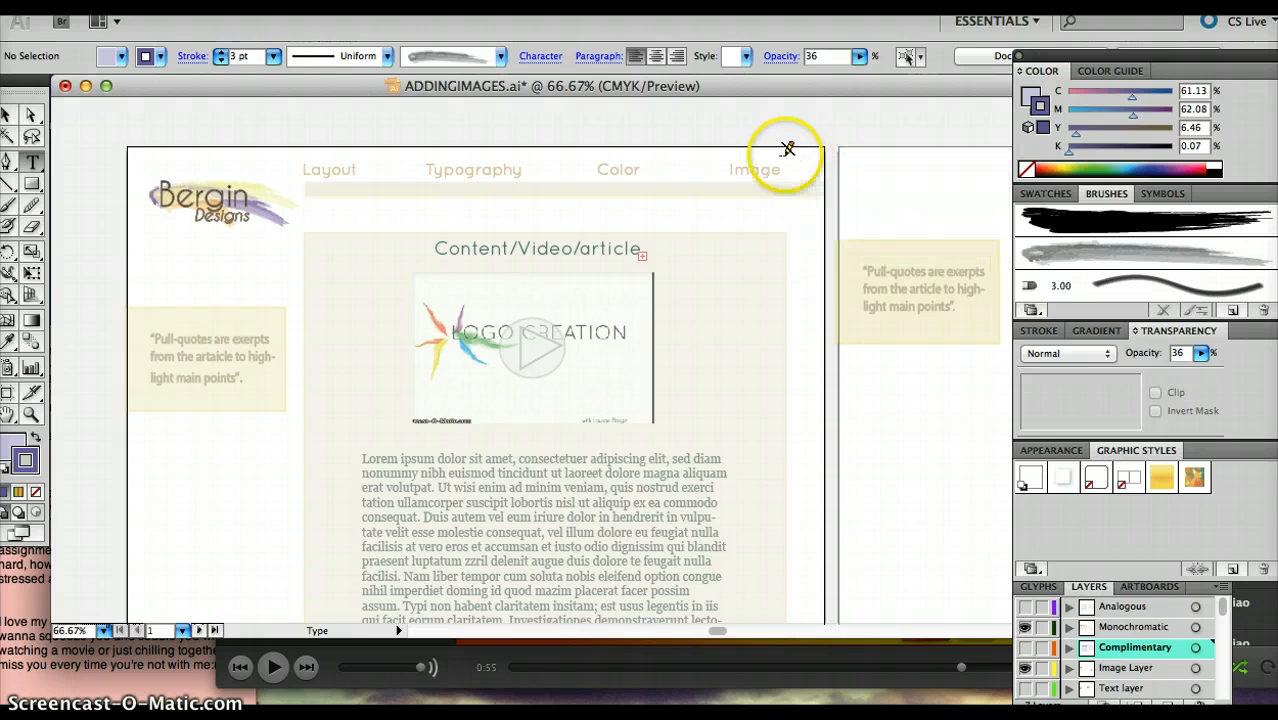
Try stretching the header bar below the navigation links across the full page width, undo the resize, and deselect it.
click(10, 116)
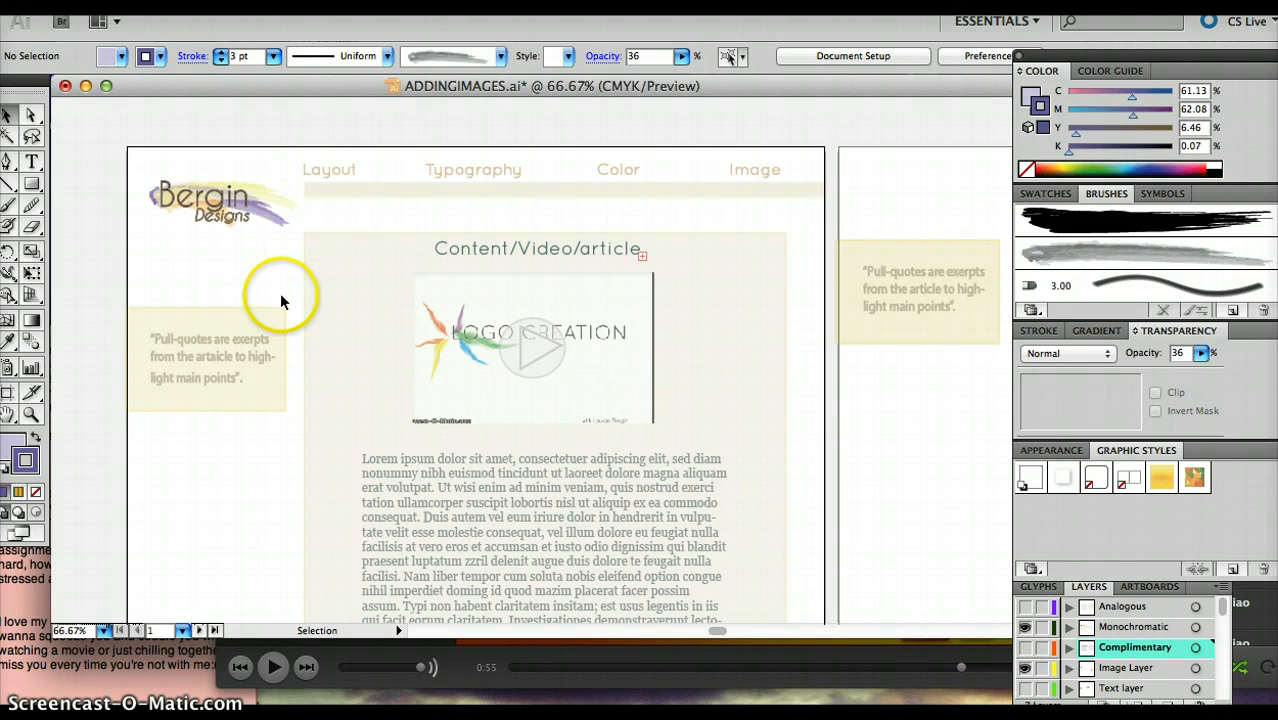
click(343, 268)
click(348, 276)
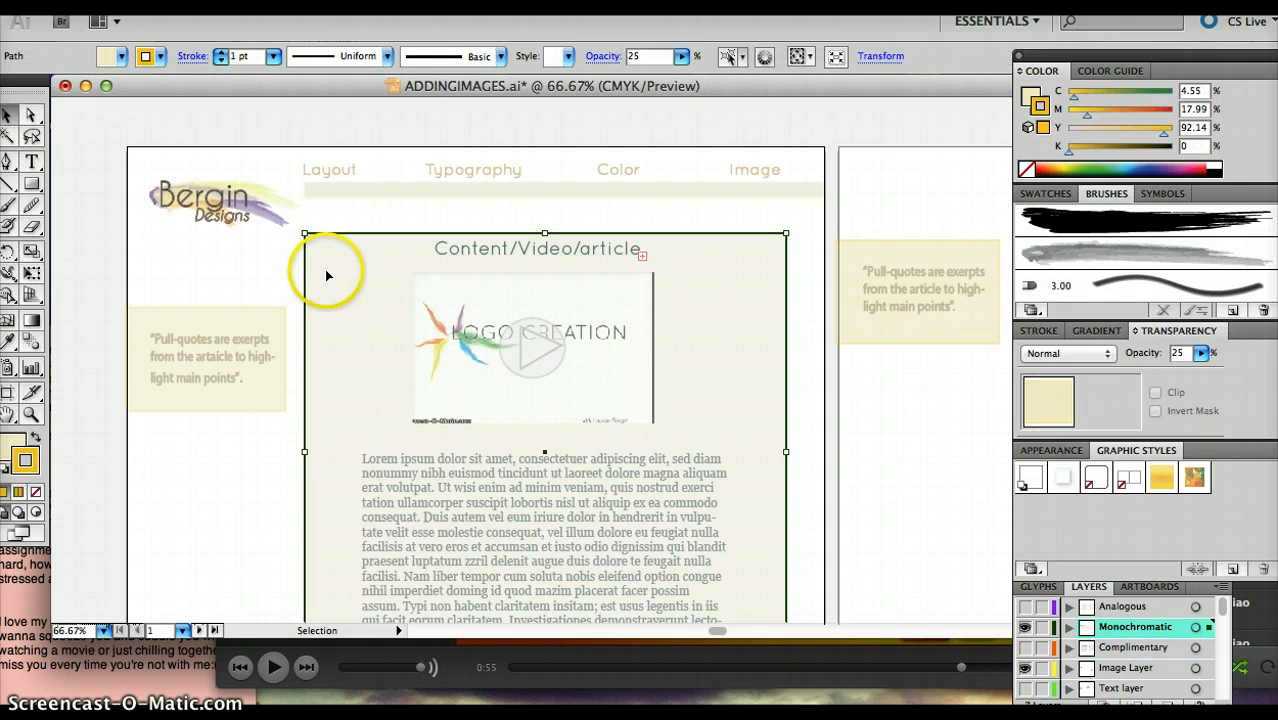
click(338, 185)
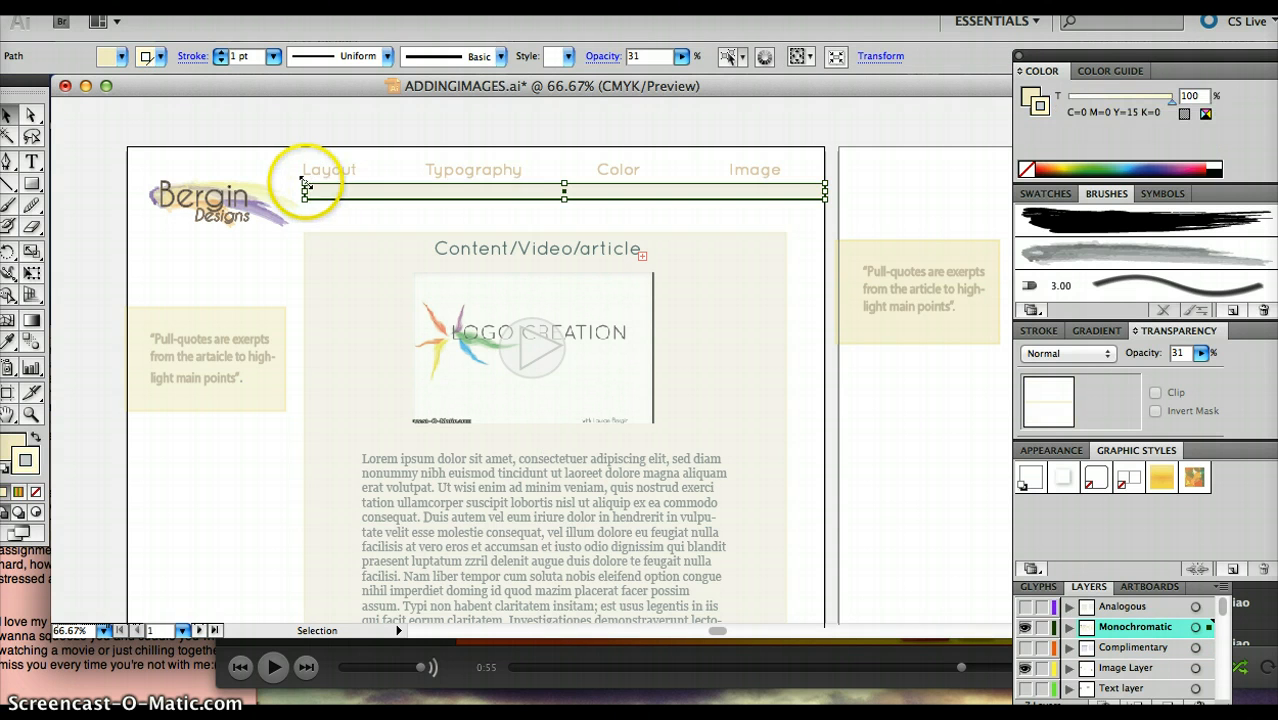
drag(302, 181, 125, 235)
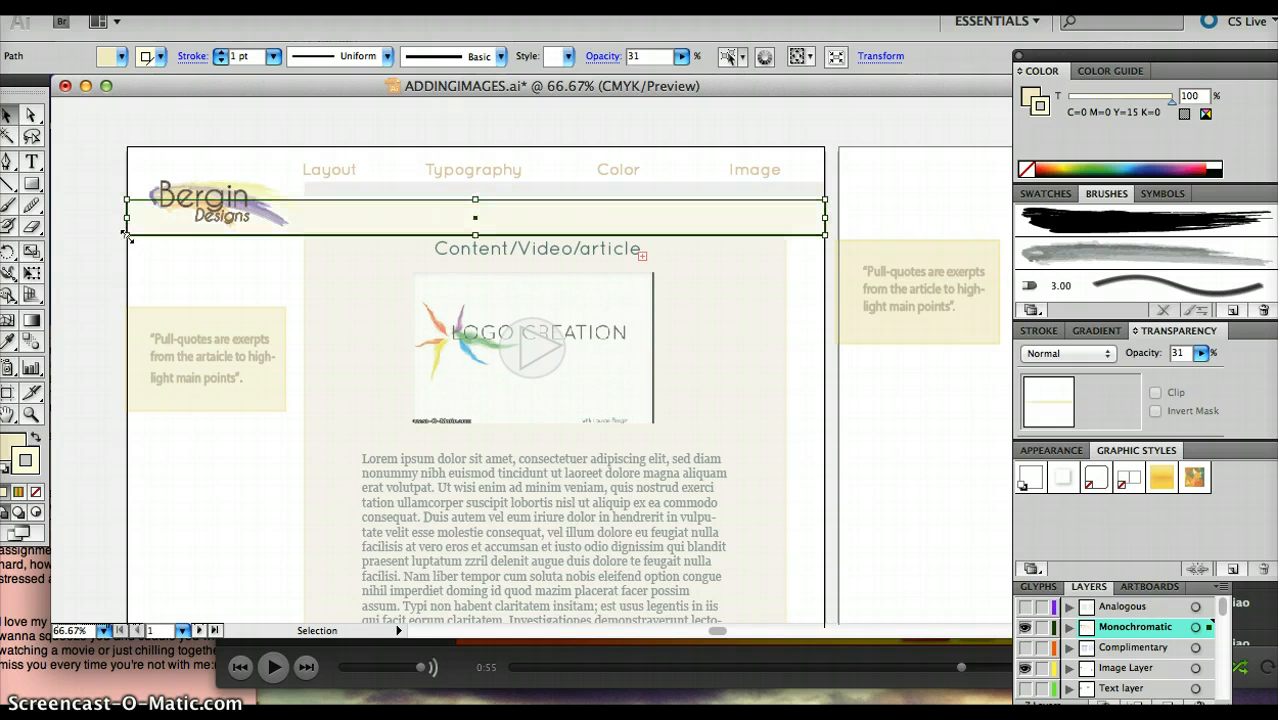
key(super+z)
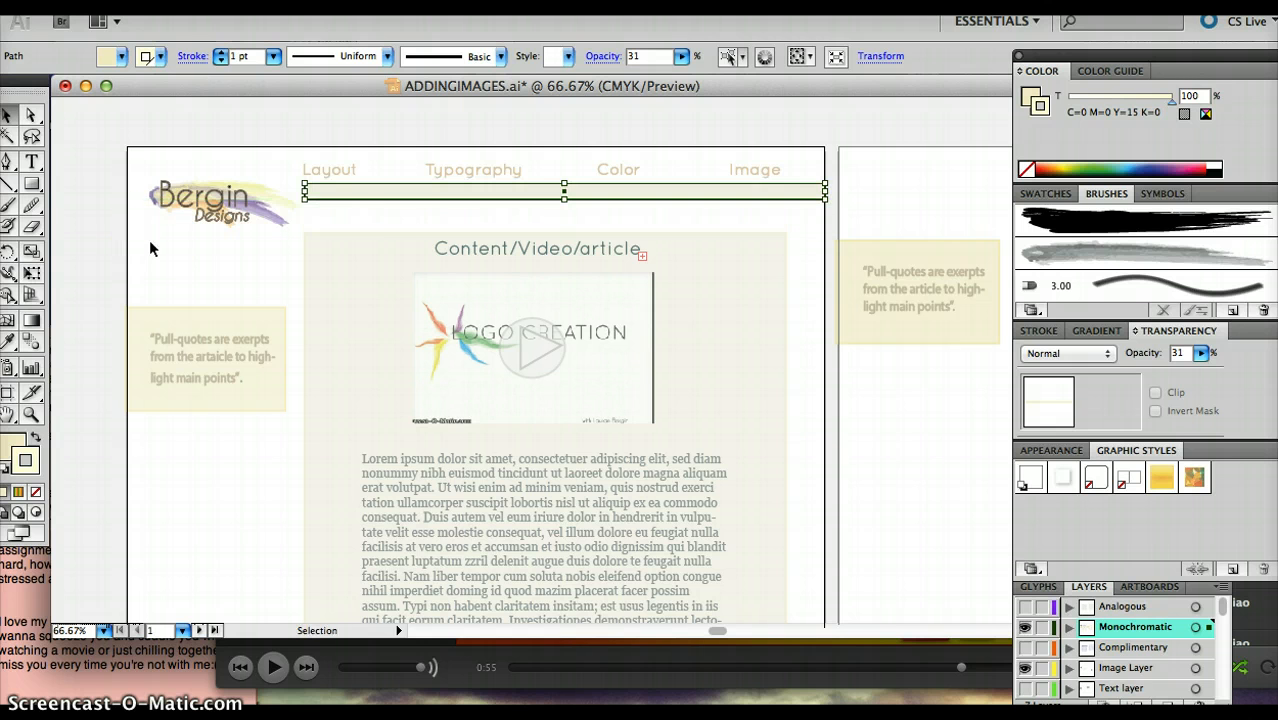
click(408, 224)
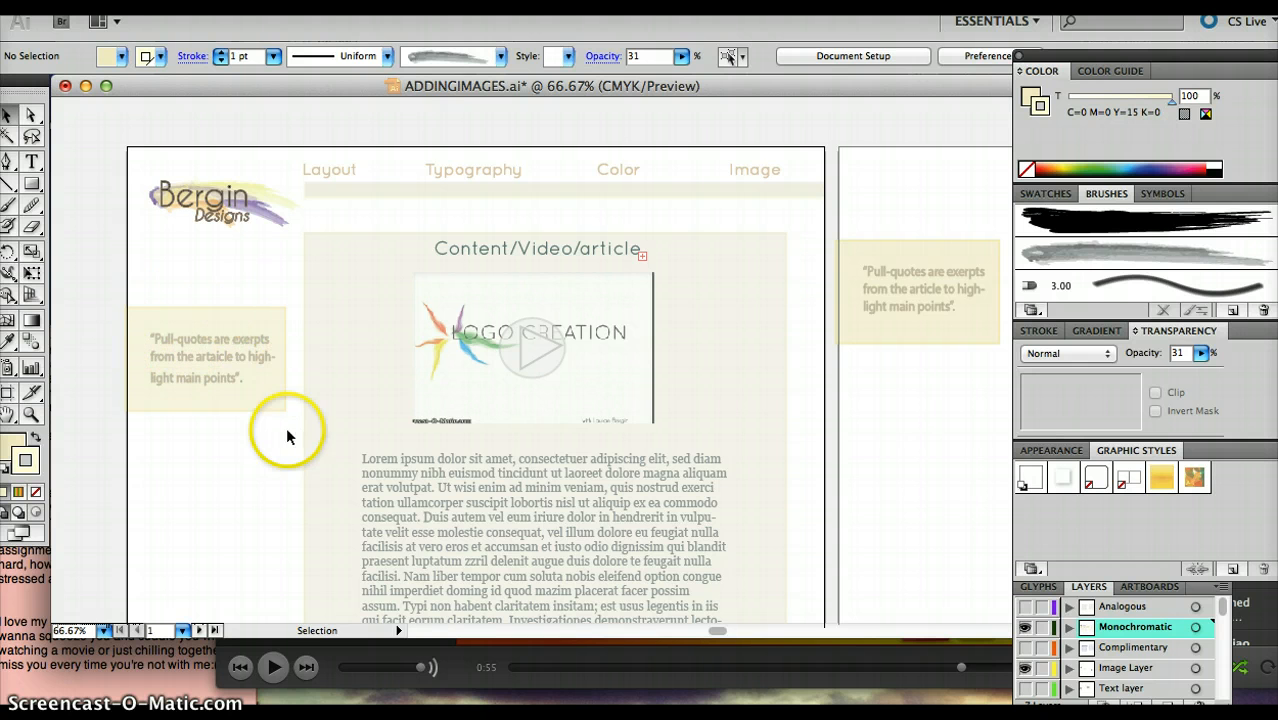
Examine the layout of the first artboard and the neighbouring second artboard.
scroll(468, 521, right, 5)
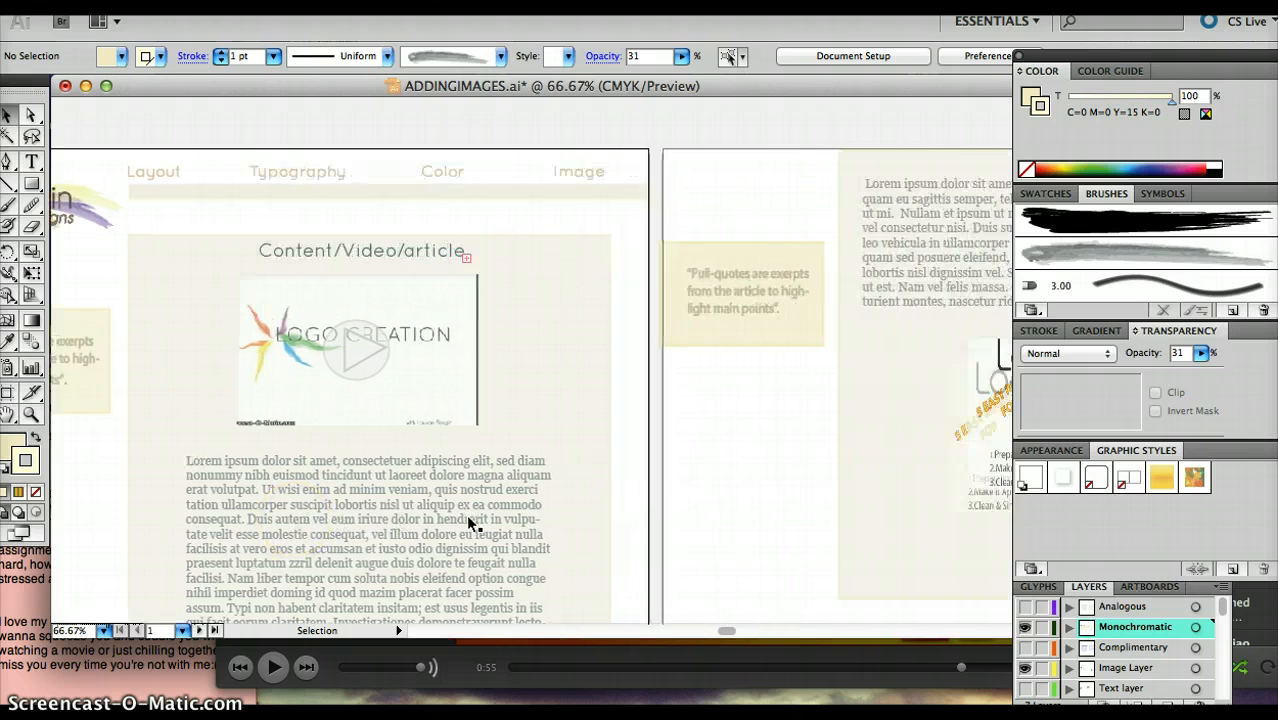
scroll(468, 521, left, 4)
scroll(468, 521, left, 1)
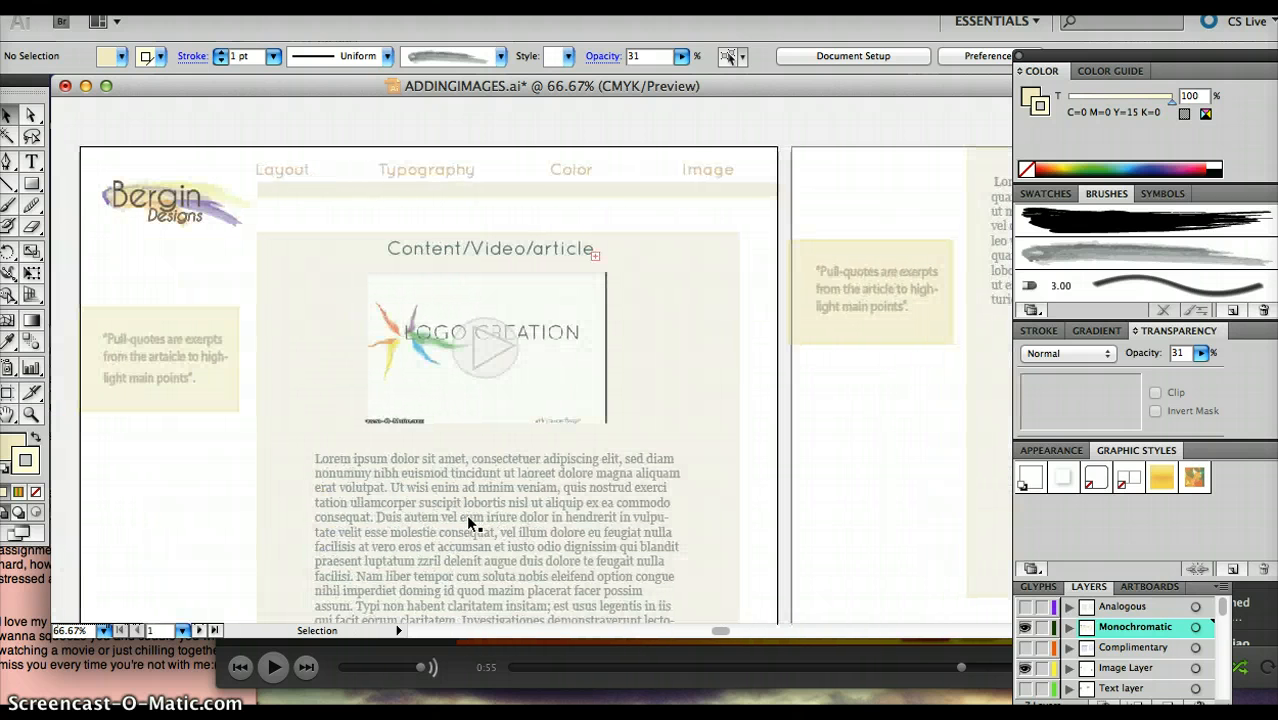
scroll(584, 505, right, 10)
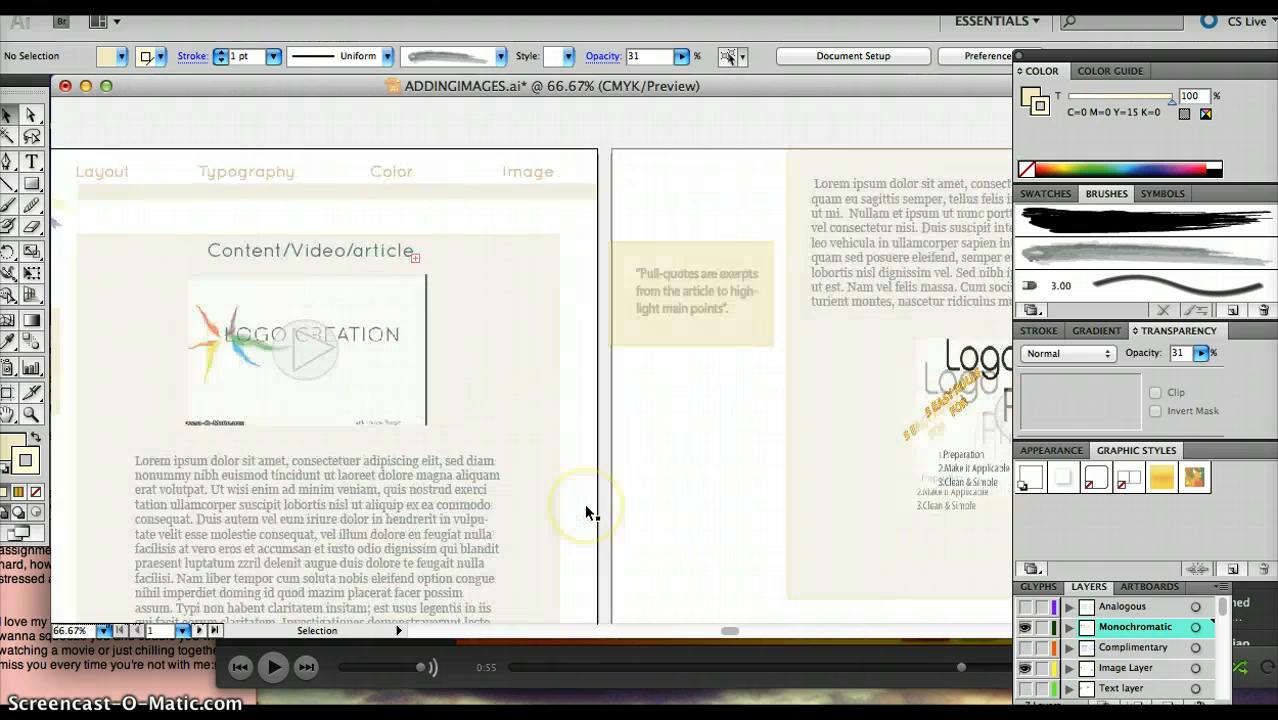
scroll(584, 505, left, 6)
scroll(584, 503, left, 5)
scroll(584, 503, right, 1)
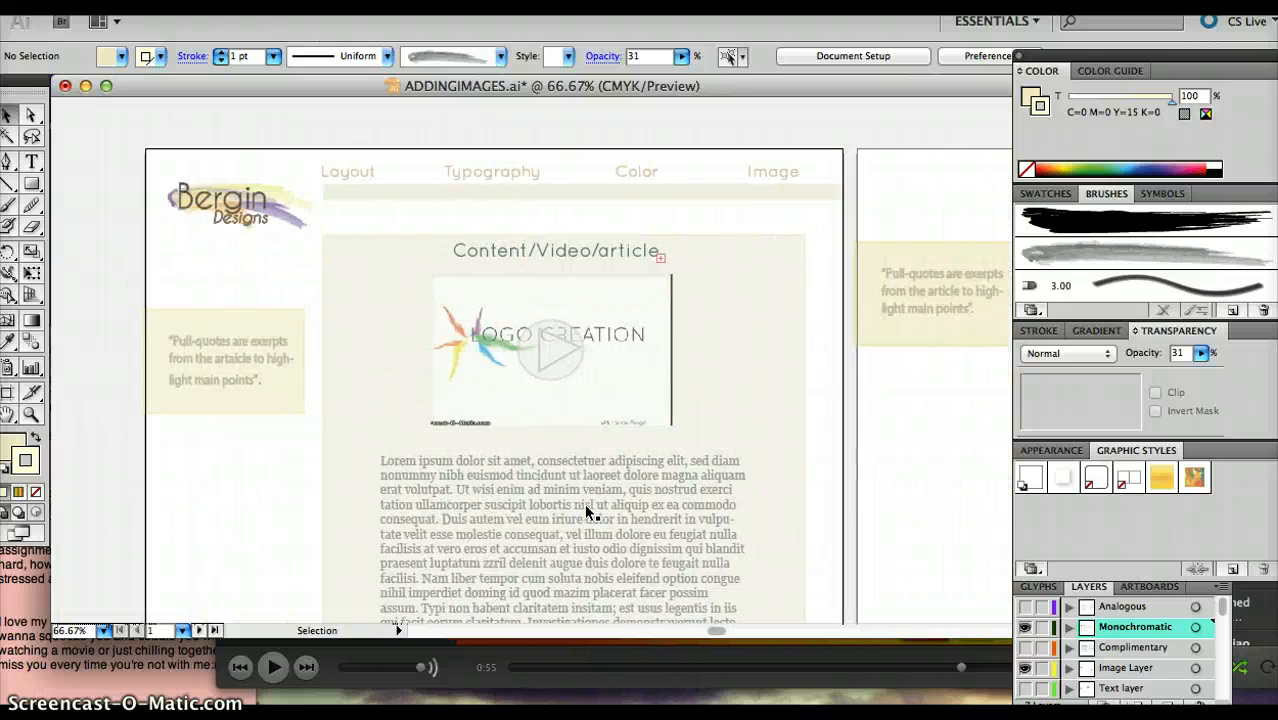
Examine the custom color groups at the end of the document's swatches.
drag(1210, 592, 1208, 475)
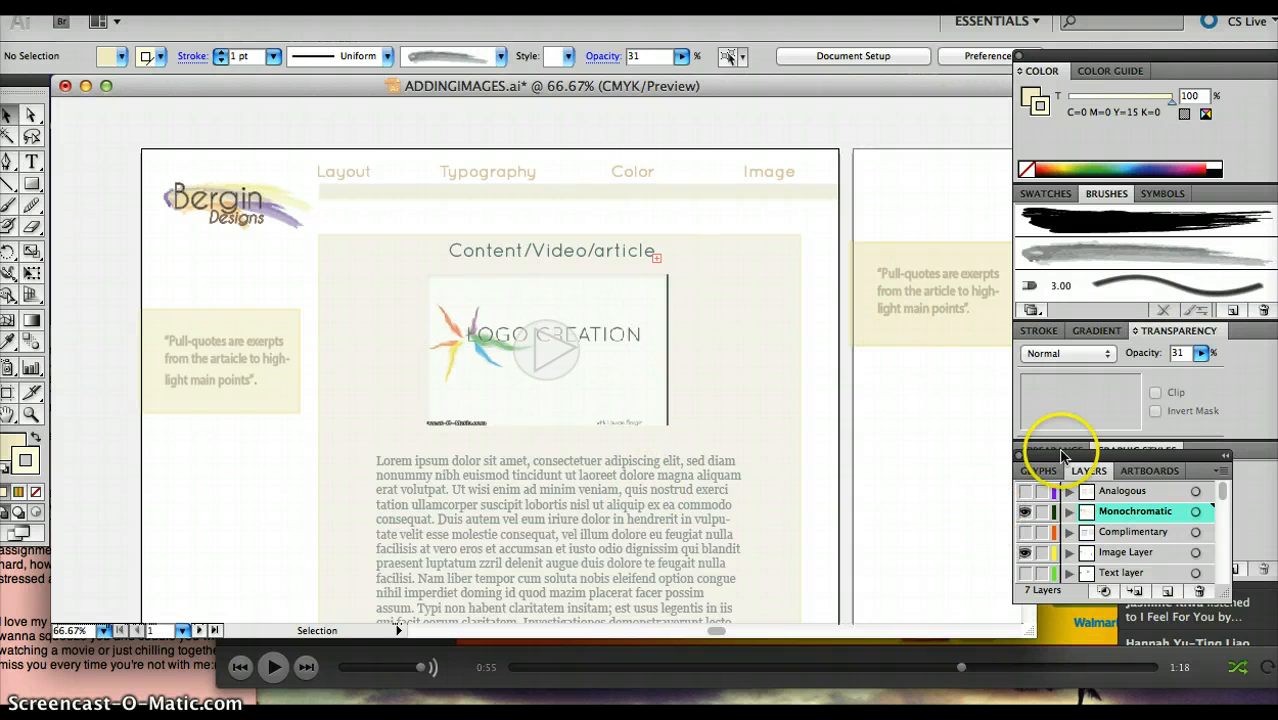
click(1050, 195)
scroll(1040, 287, down, 3)
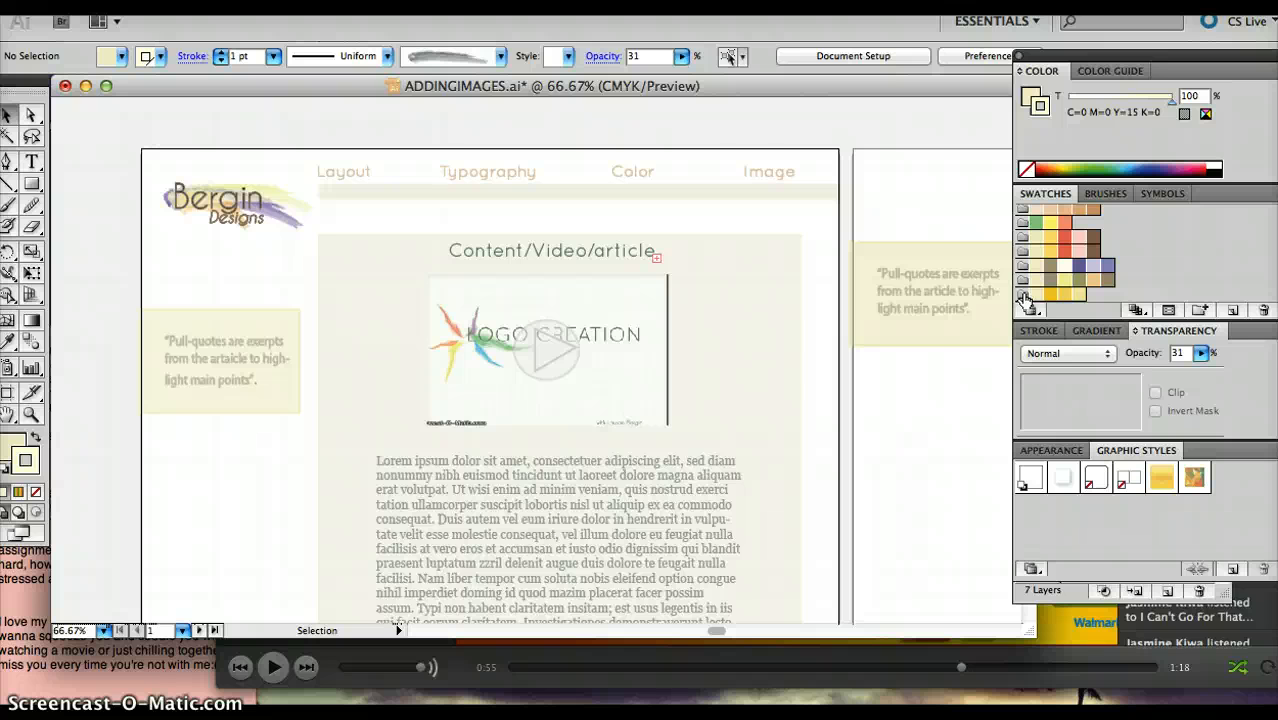
click(1022, 297)
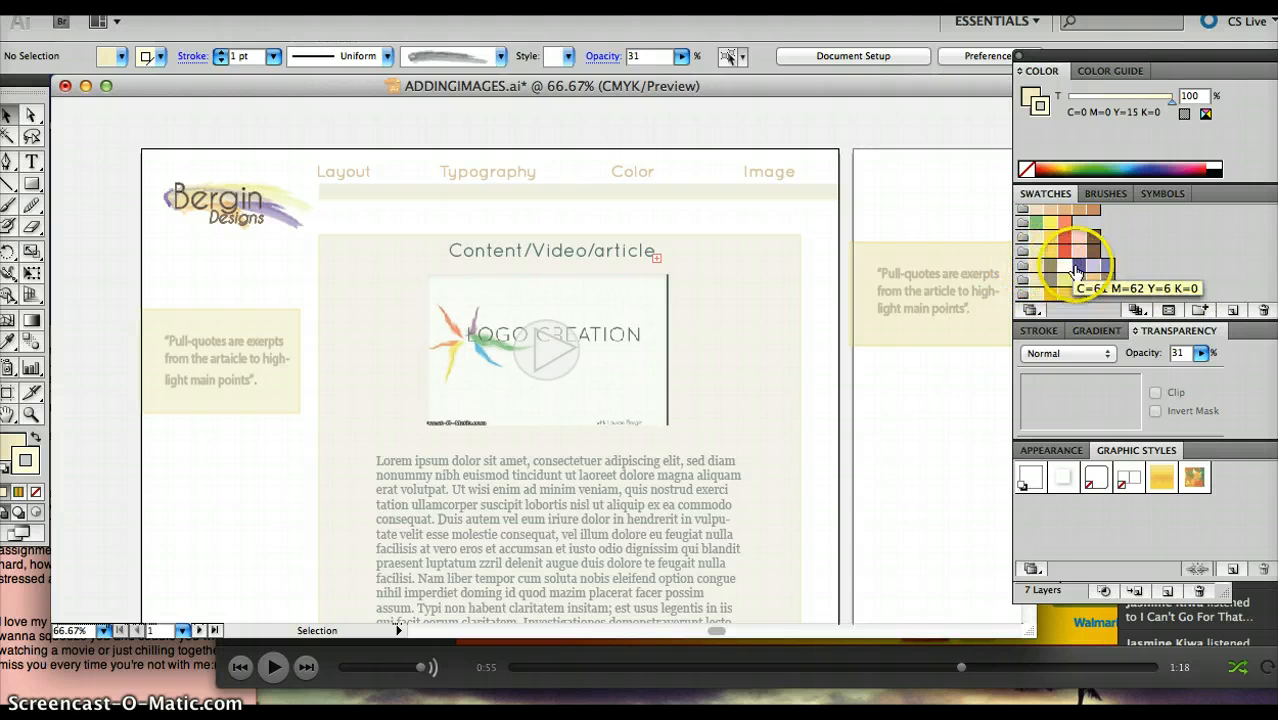
click(1022, 240)
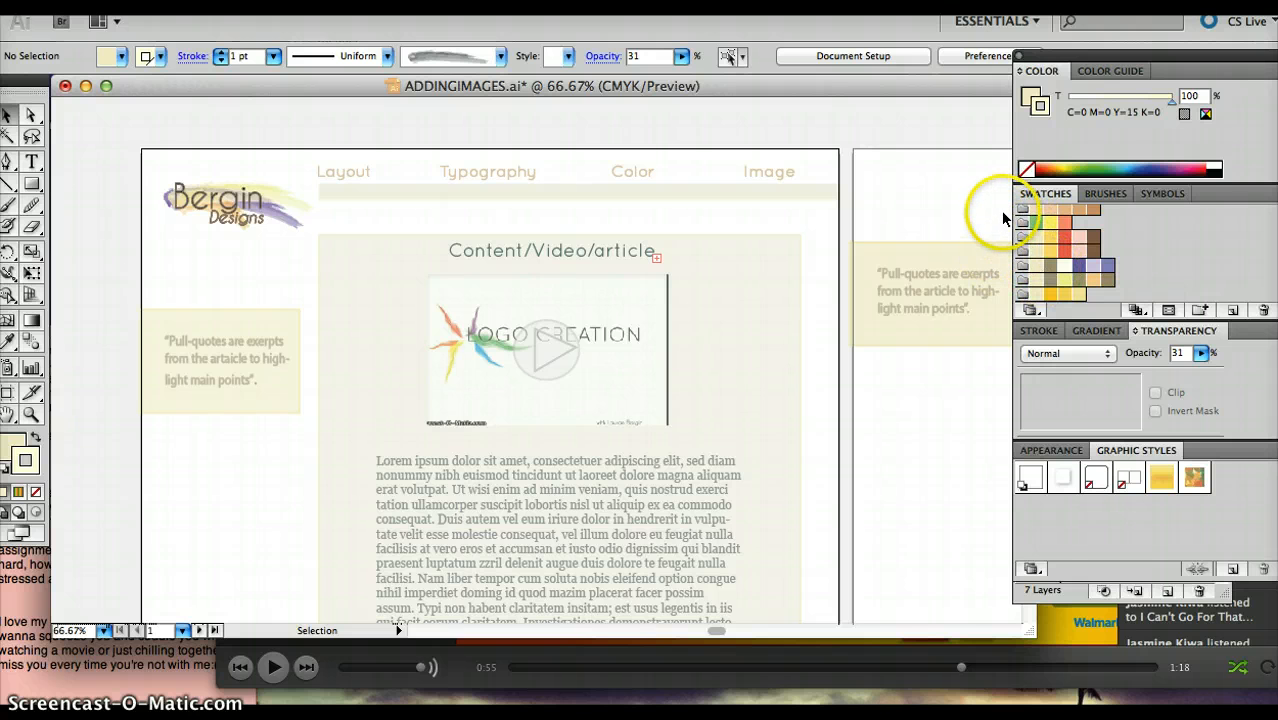
Open the Beach swatch library from the Nature collection, look through its color groups, and close it.
click(1031, 311)
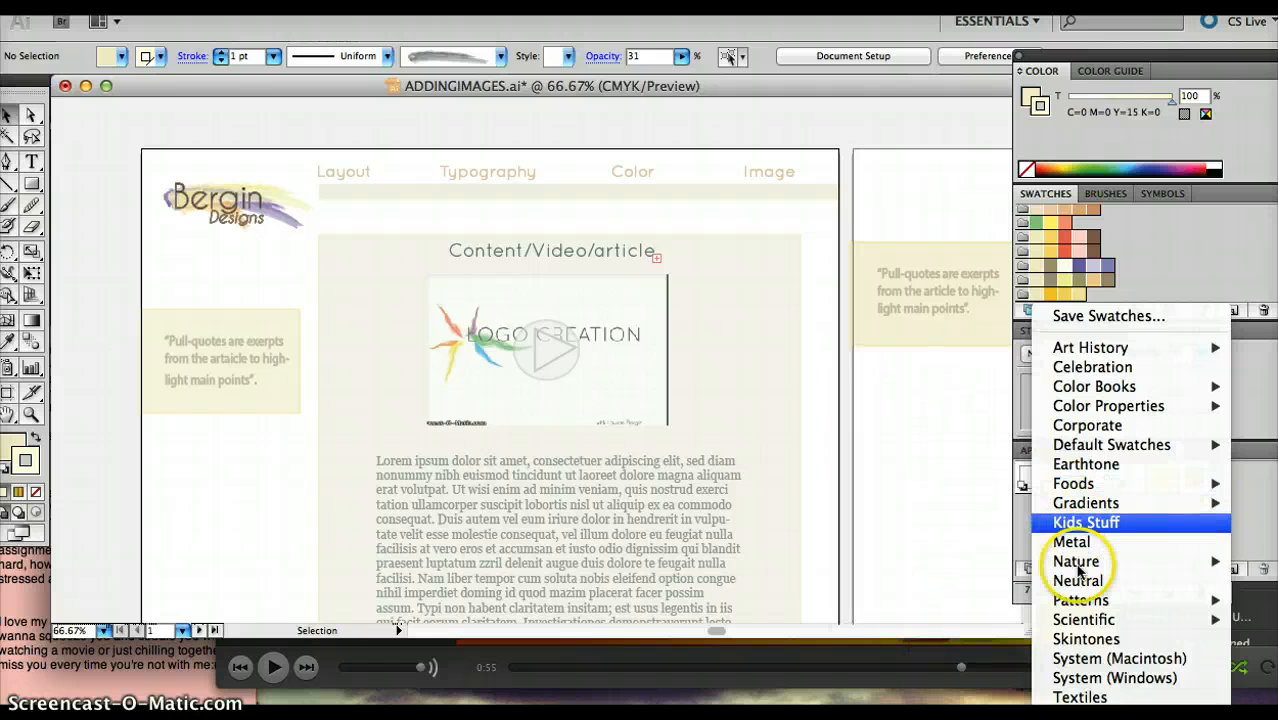
mouse_move(1075, 561)
click(930, 562)
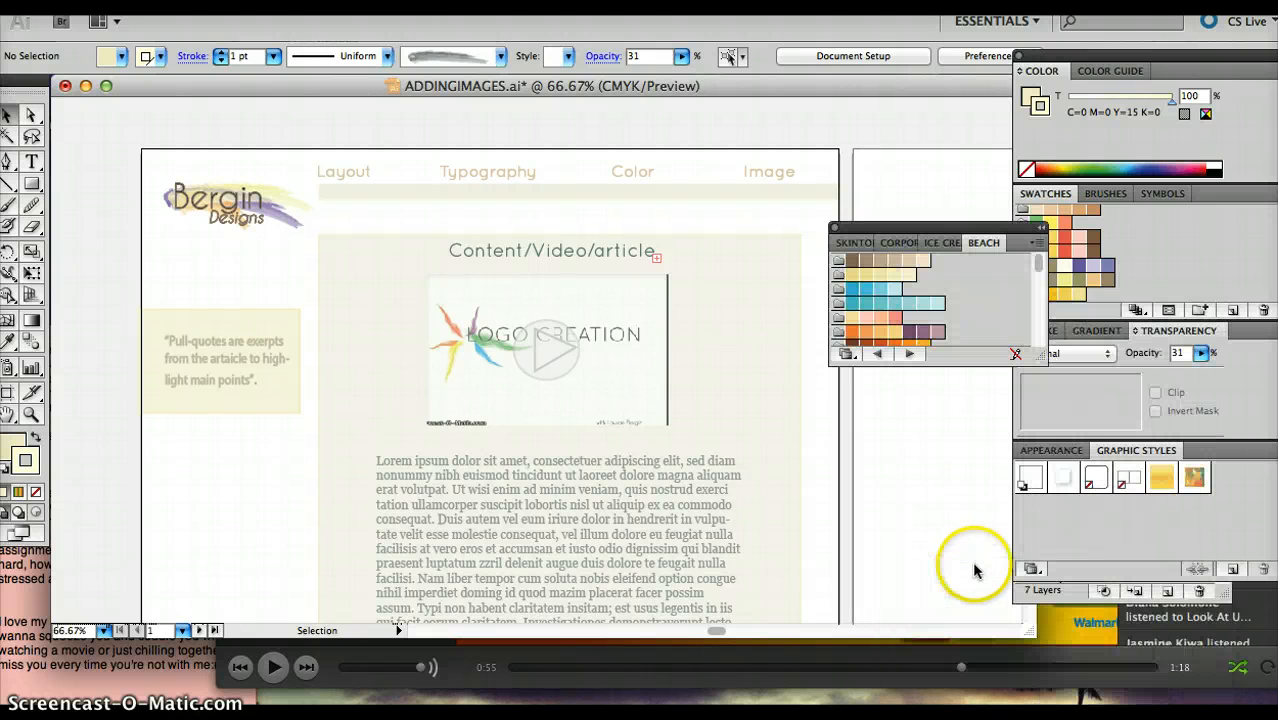
scroll(918, 329, down, 3)
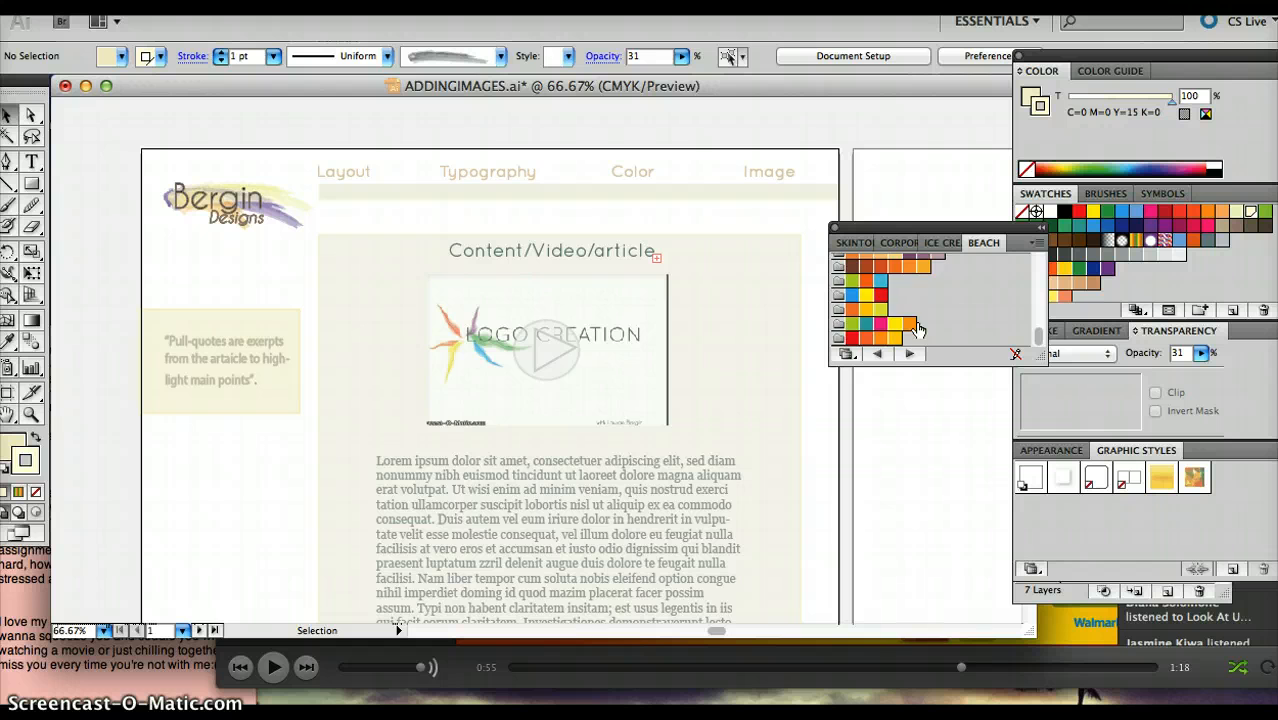
scroll(918, 329, up, 5)
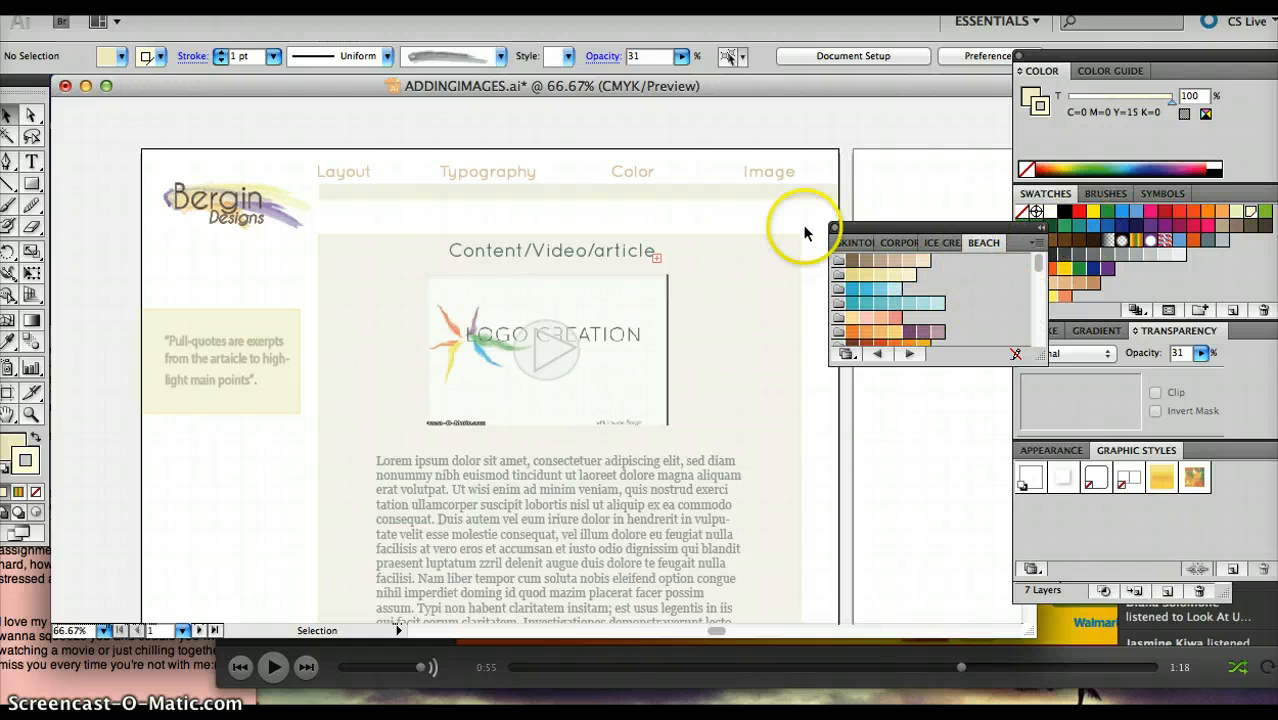
click(837, 228)
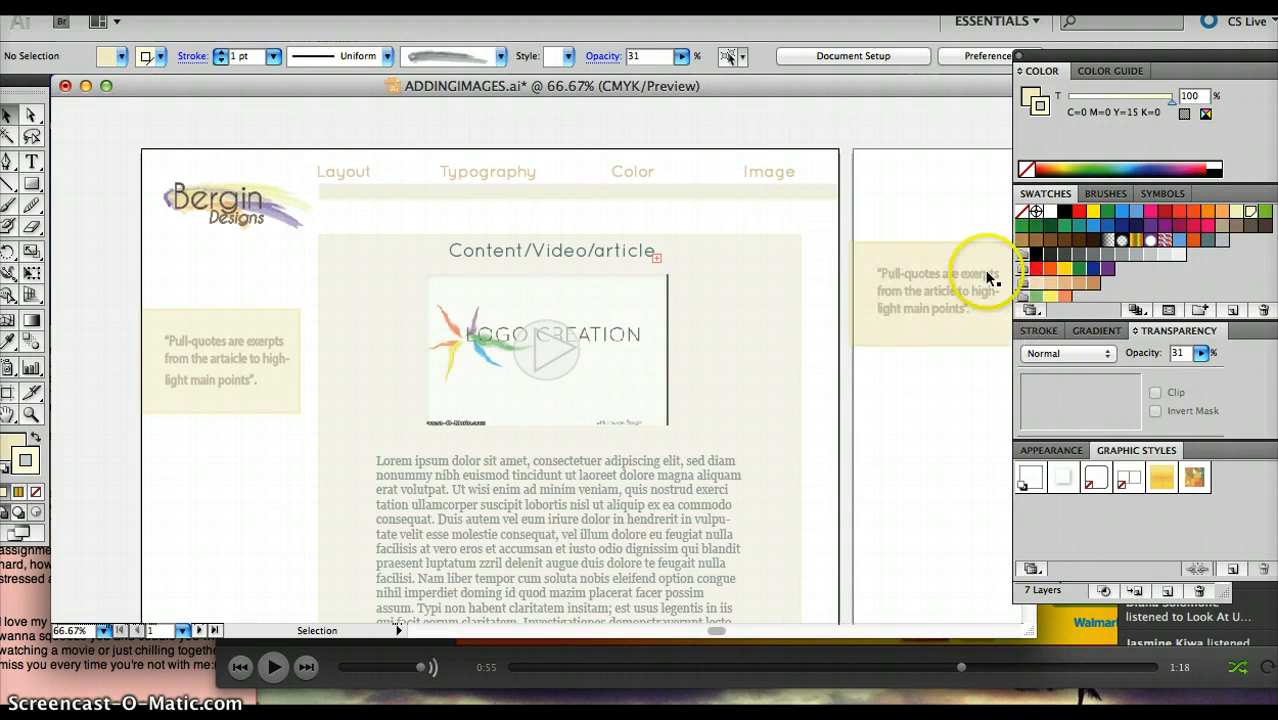
Close the floating color, swatches and gradient panel group and place the layers list near the top, beside the document window.
scroll(1077, 259, down, 5)
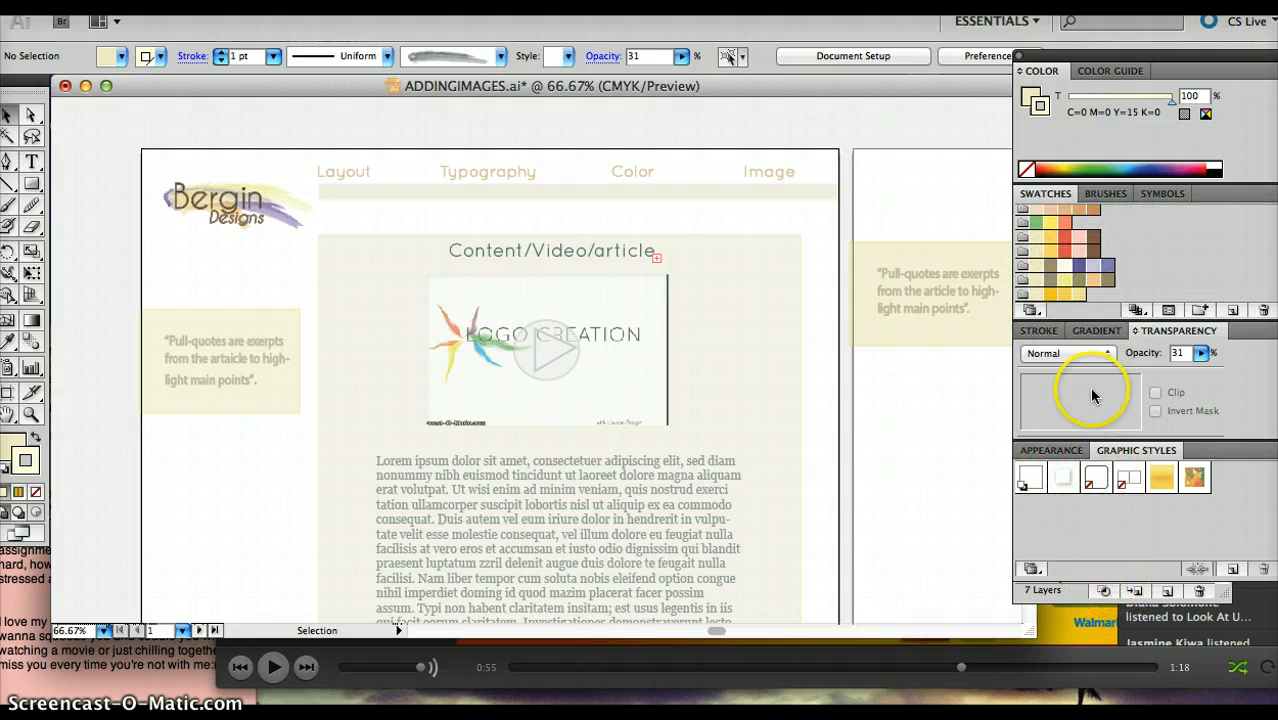
click(1080, 332)
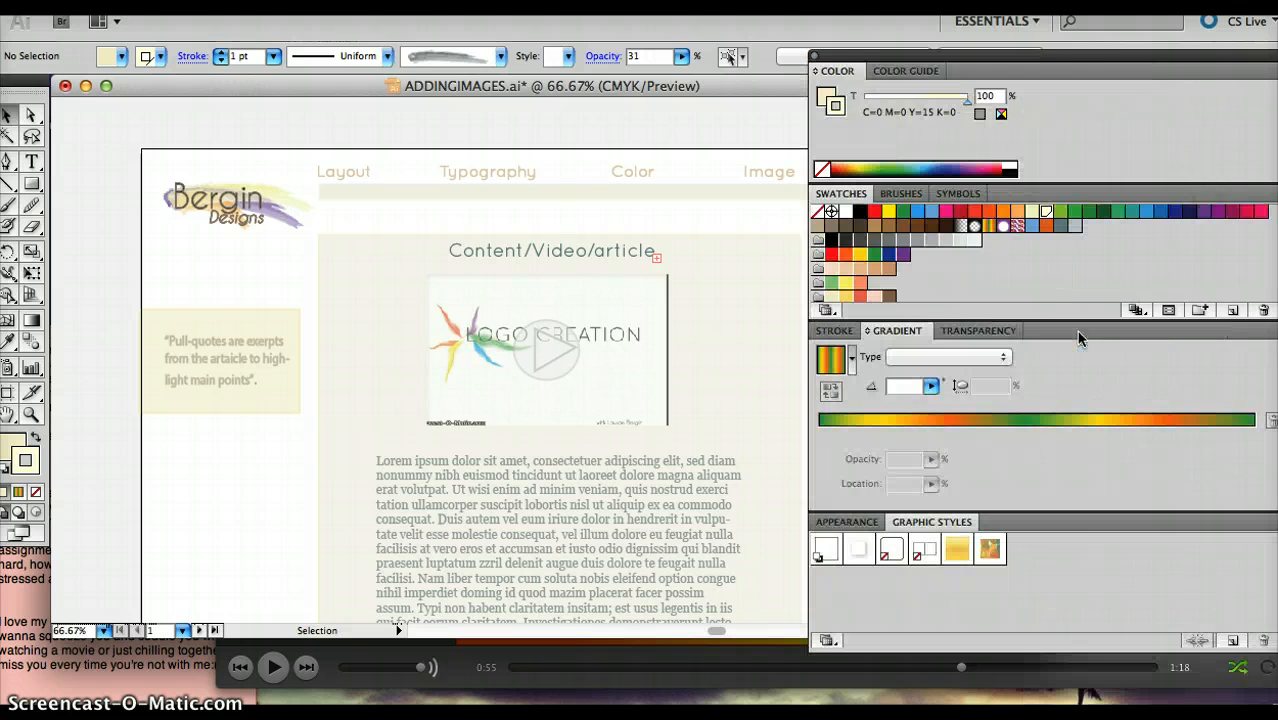
click(816, 57)
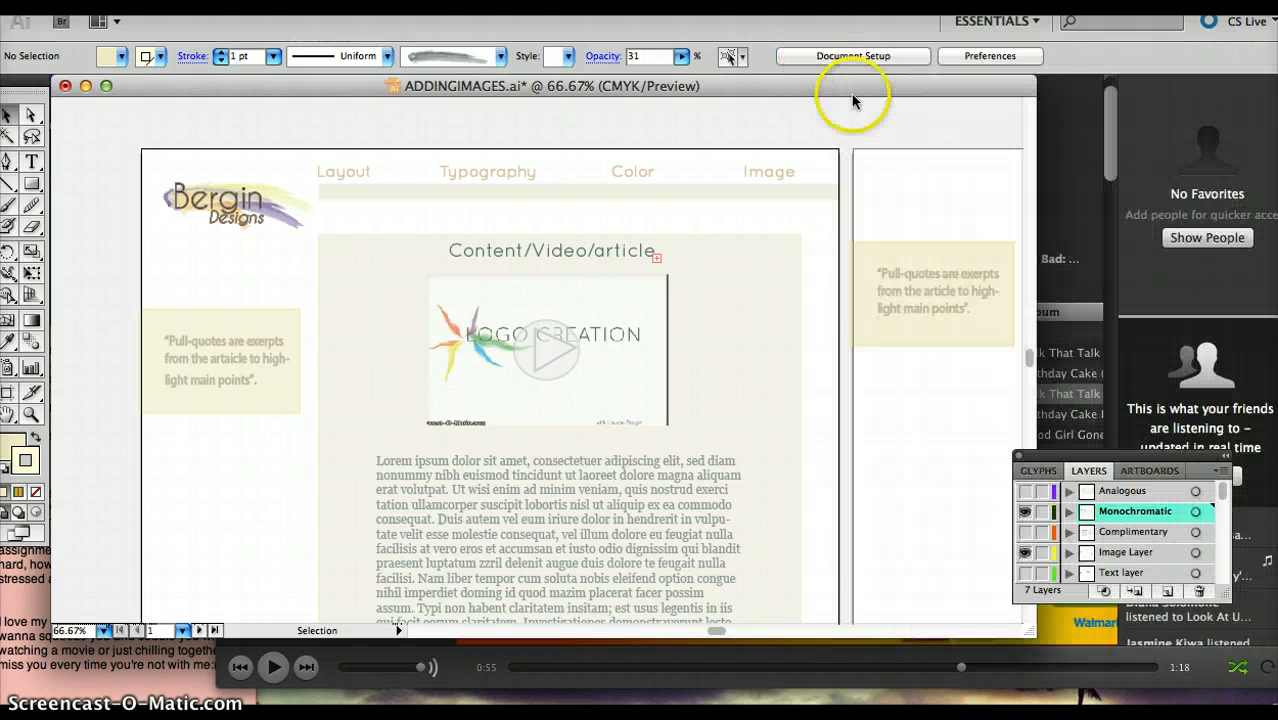
drag(1138, 458, 1160, 88)
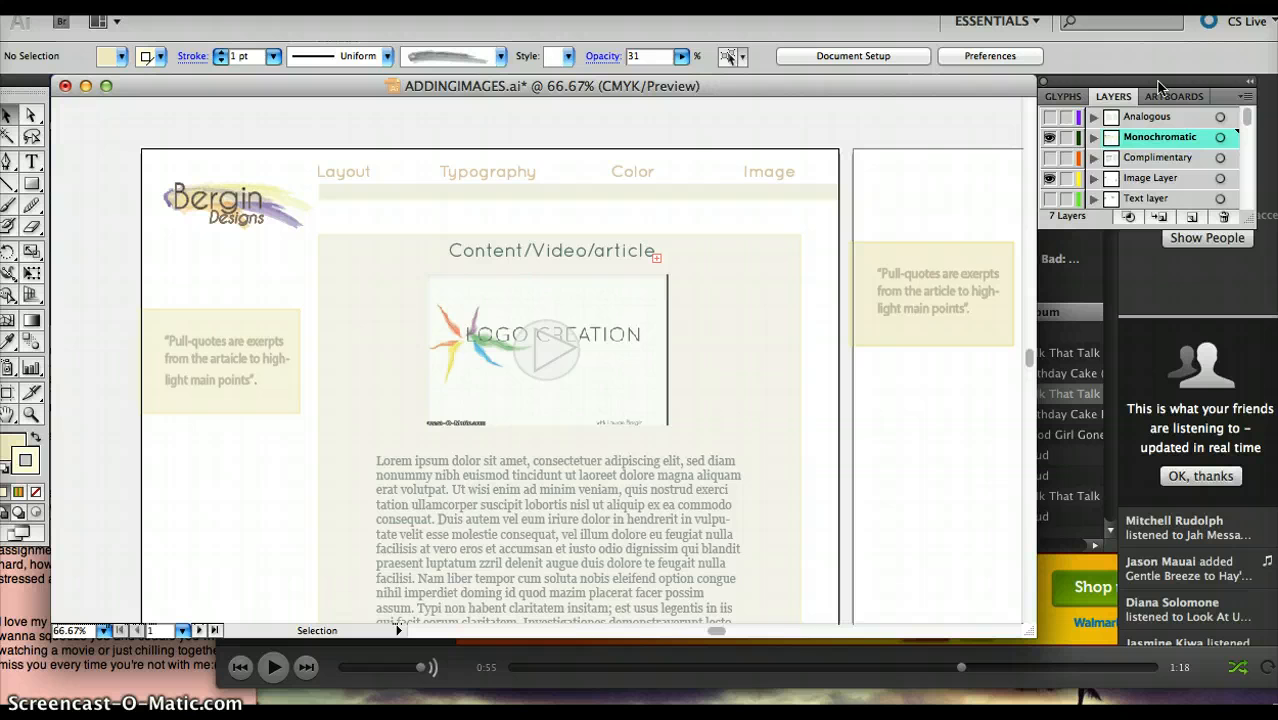
Turn on the Analogous layer's visibility and keep the Monochromatic layer shown together with it.
click(1052, 141)
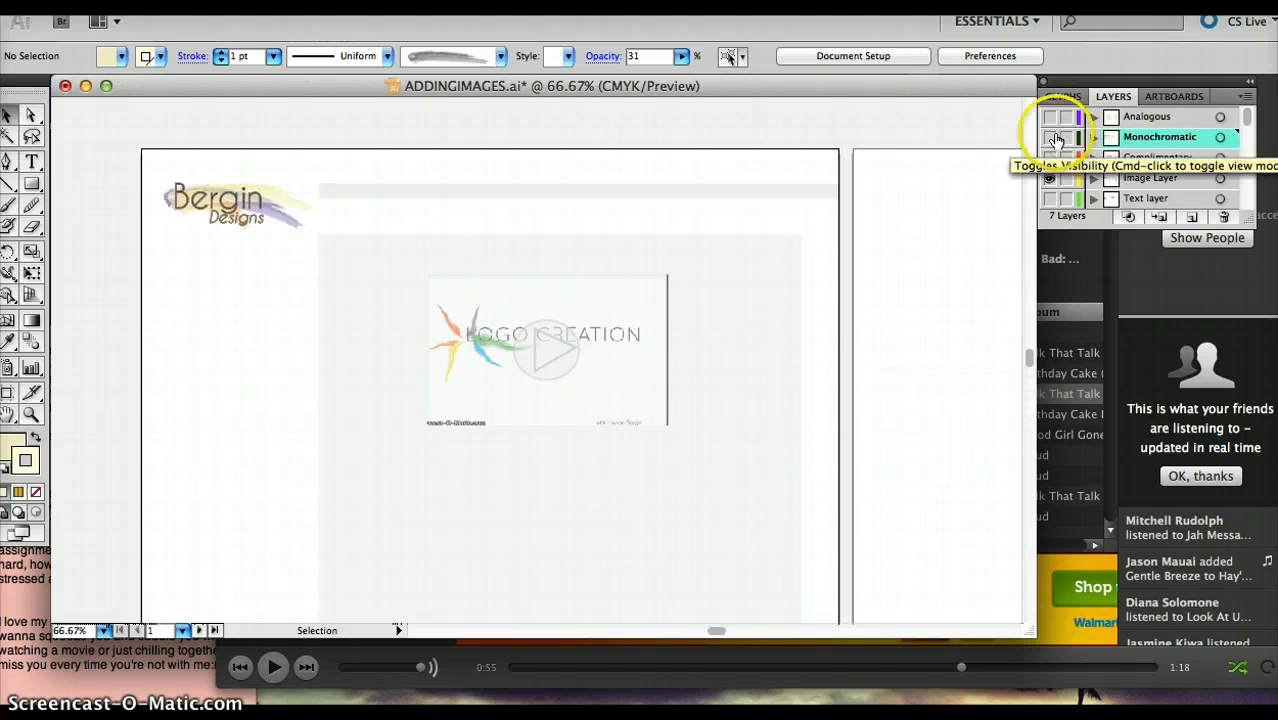
click(1049, 118)
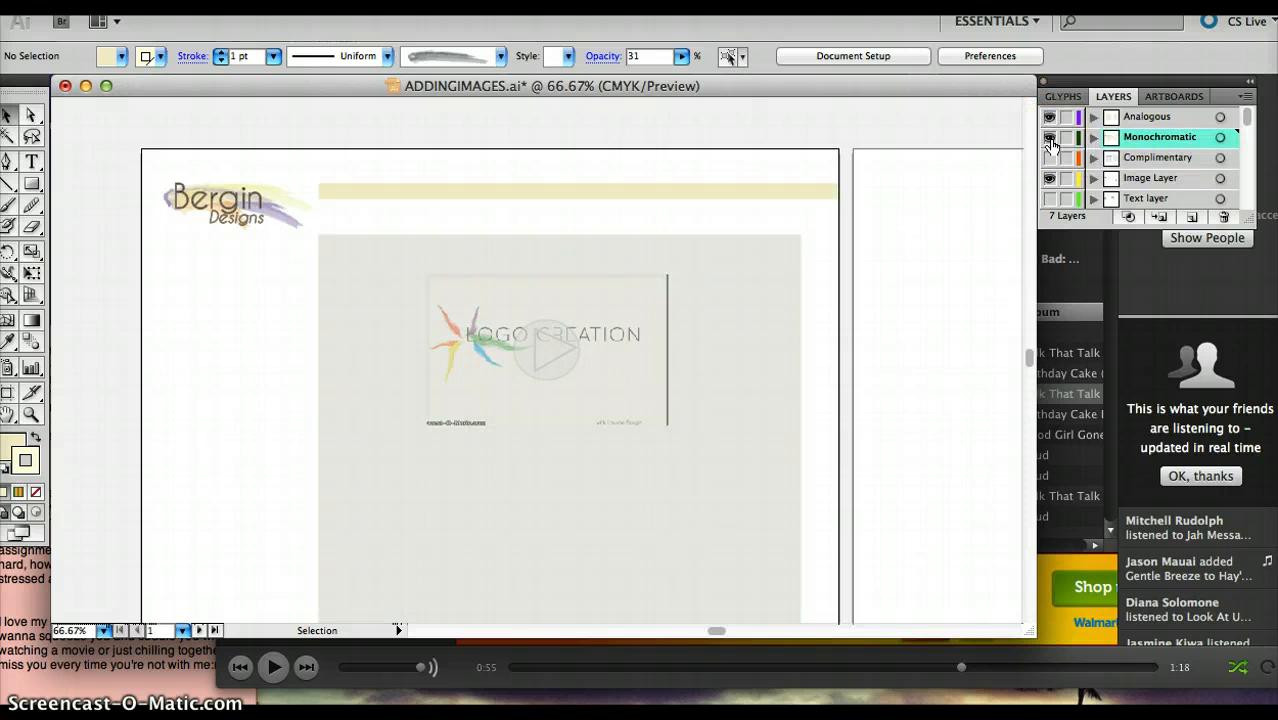
click(1050, 141)
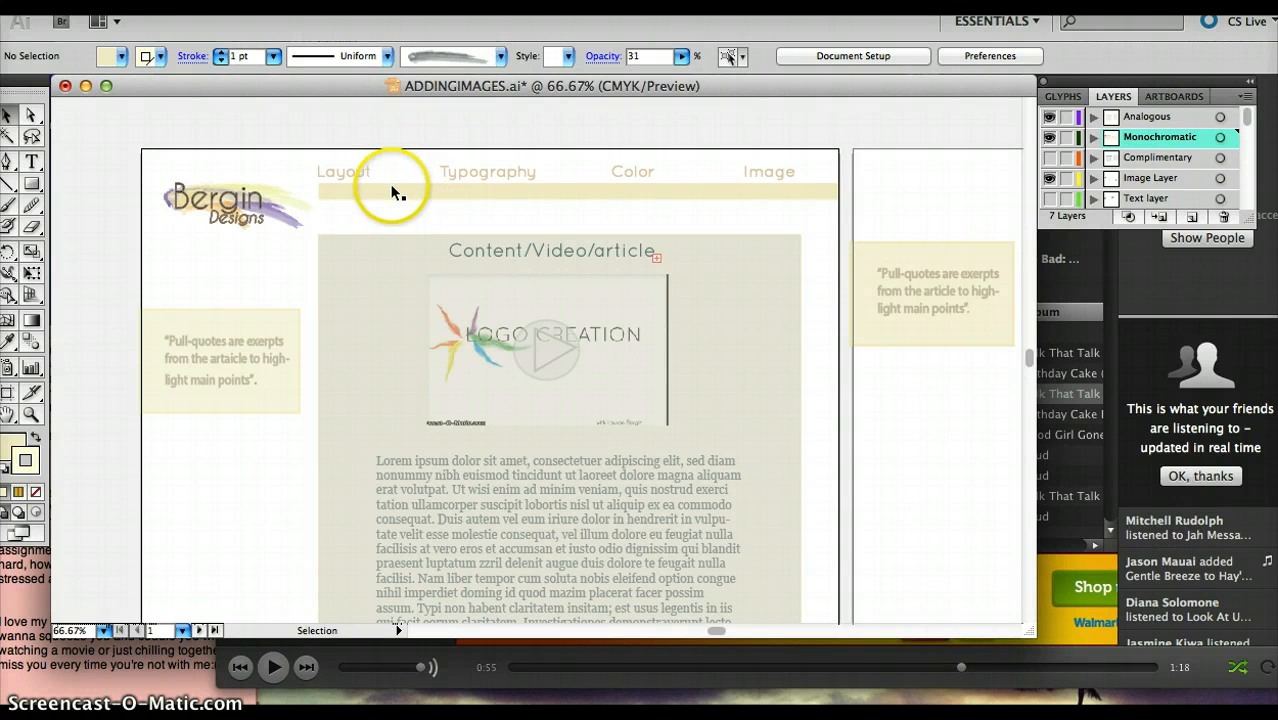
Examine both pages of the website mockup with the Analogous and Monochromatic layers shown together.
scroll(410, 349, down, 5)
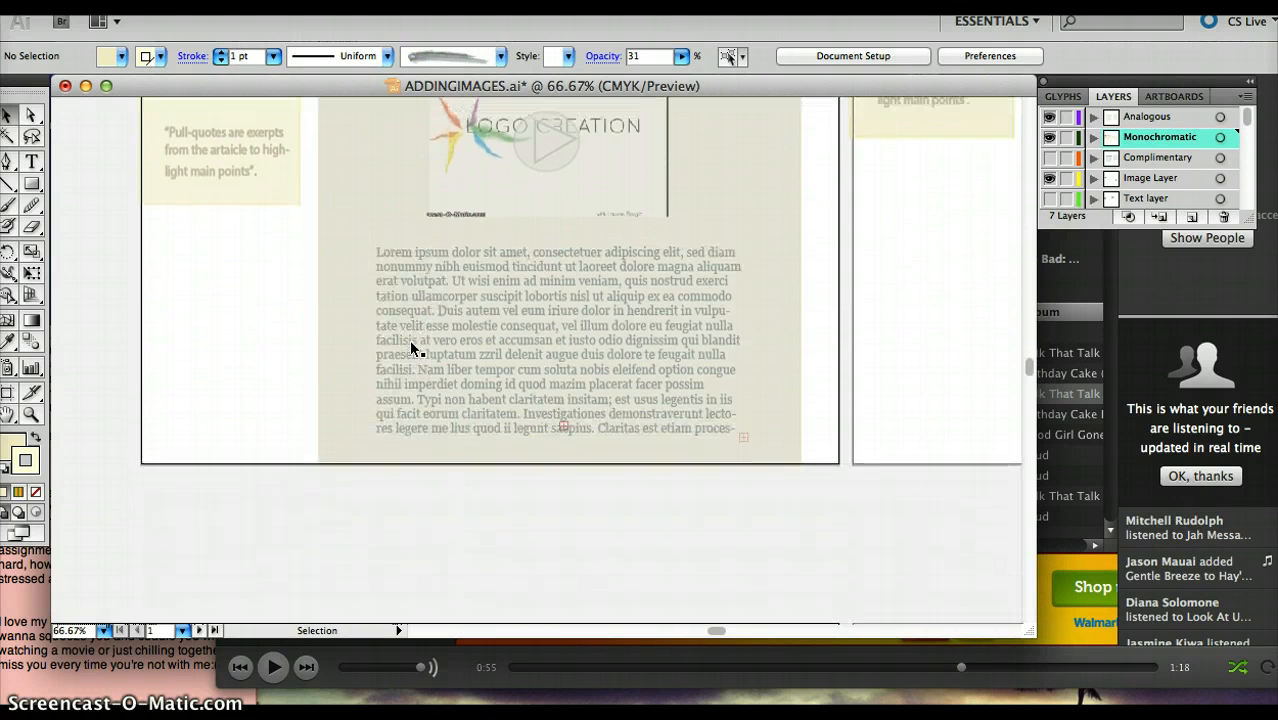
scroll(410, 349, up, 4)
scroll(410, 349, right, 3)
scroll(410, 349, right, 3)
scroll(410, 349, down, 5)
scroll(410, 349, up, 5)
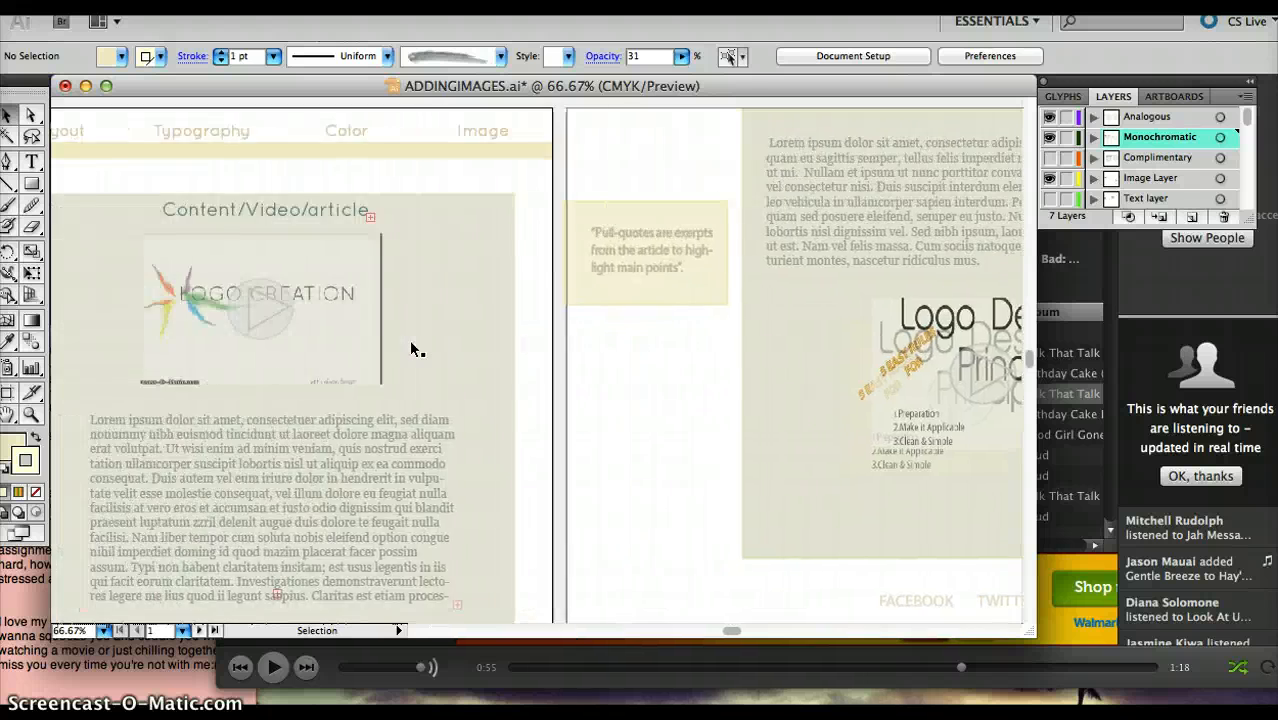
scroll(410, 349, left, 2)
scroll(411, 342, left, 4)
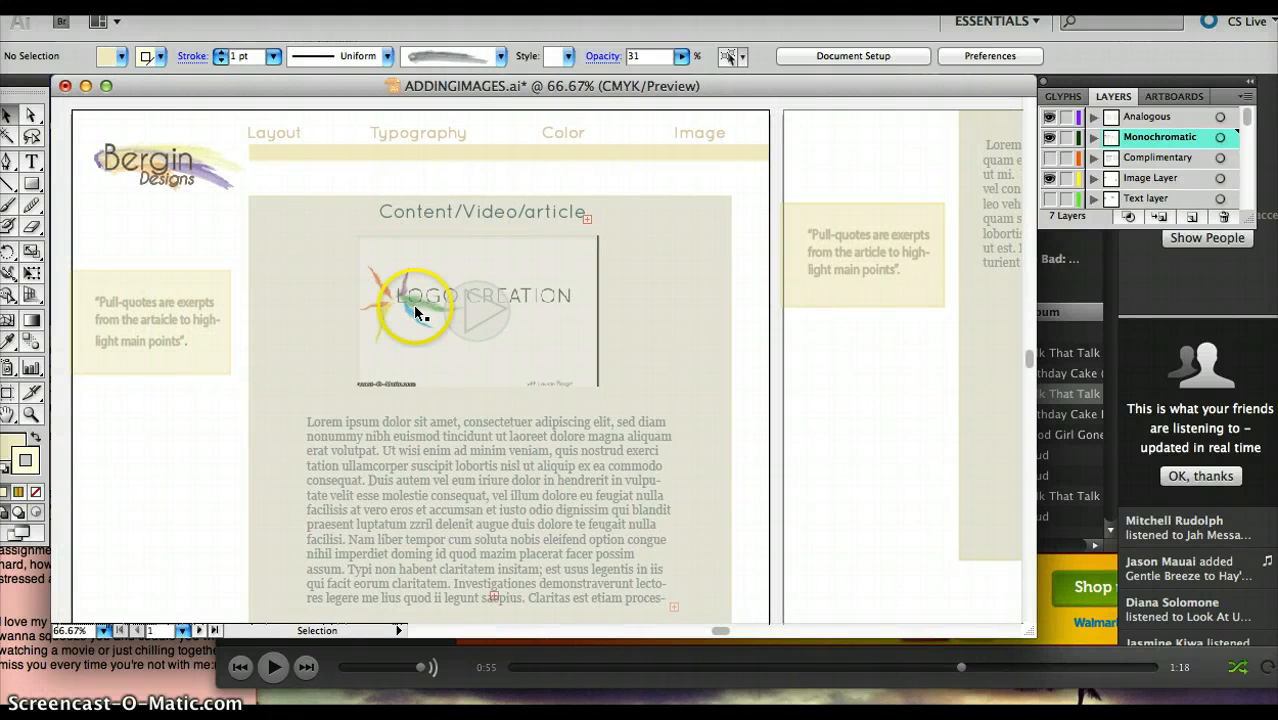
Hide the Analogous layer and look over both pages in the Monochromatic version.
click(1048, 118)
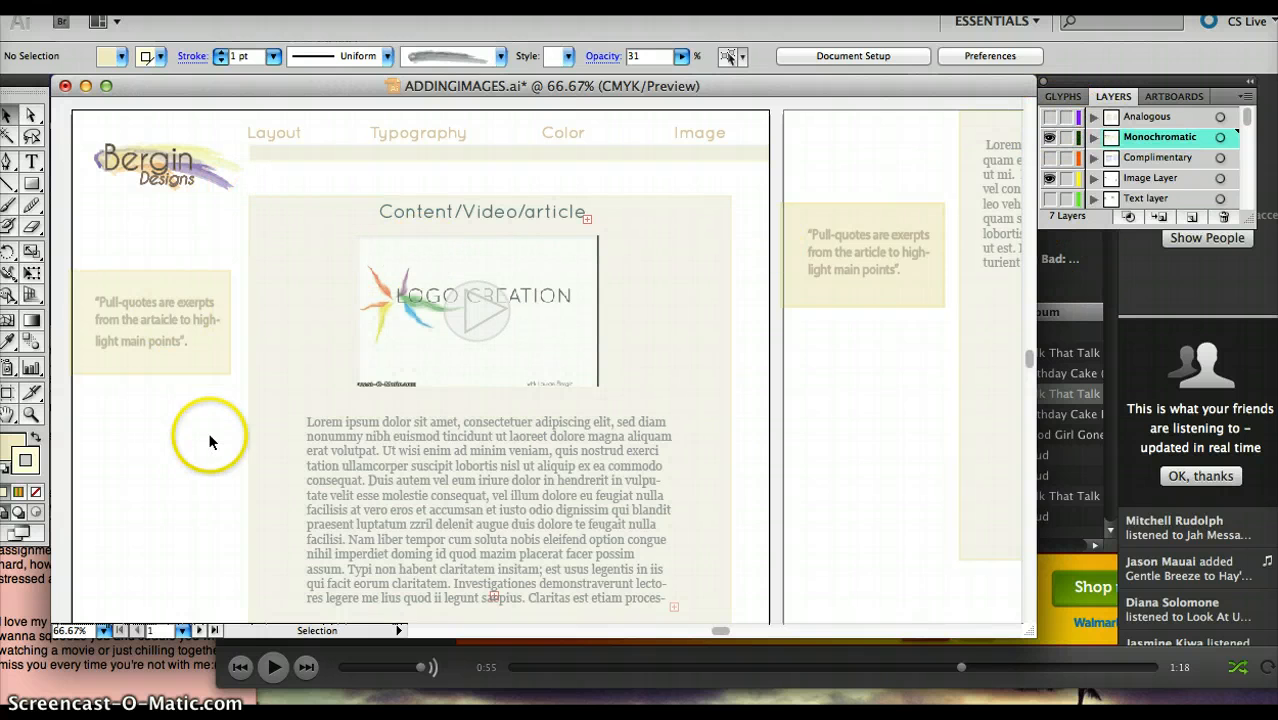
scroll(661, 282, right, 10)
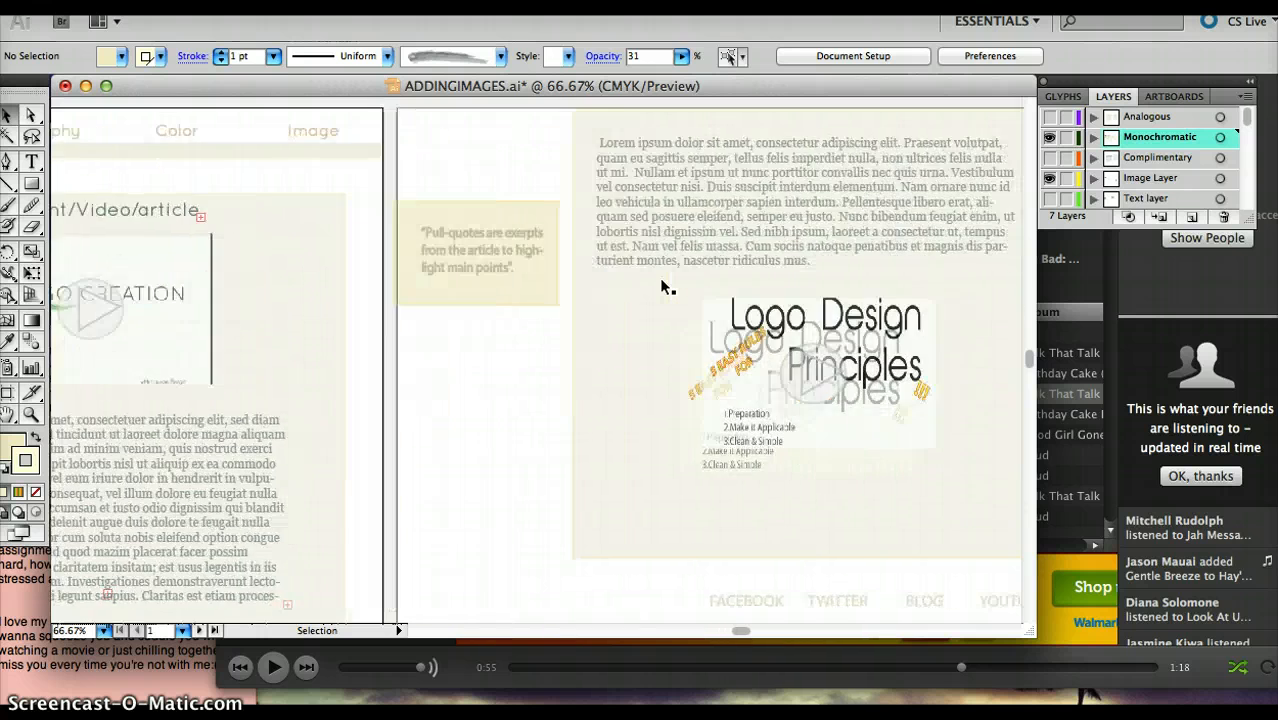
scroll(661, 282, left, 11)
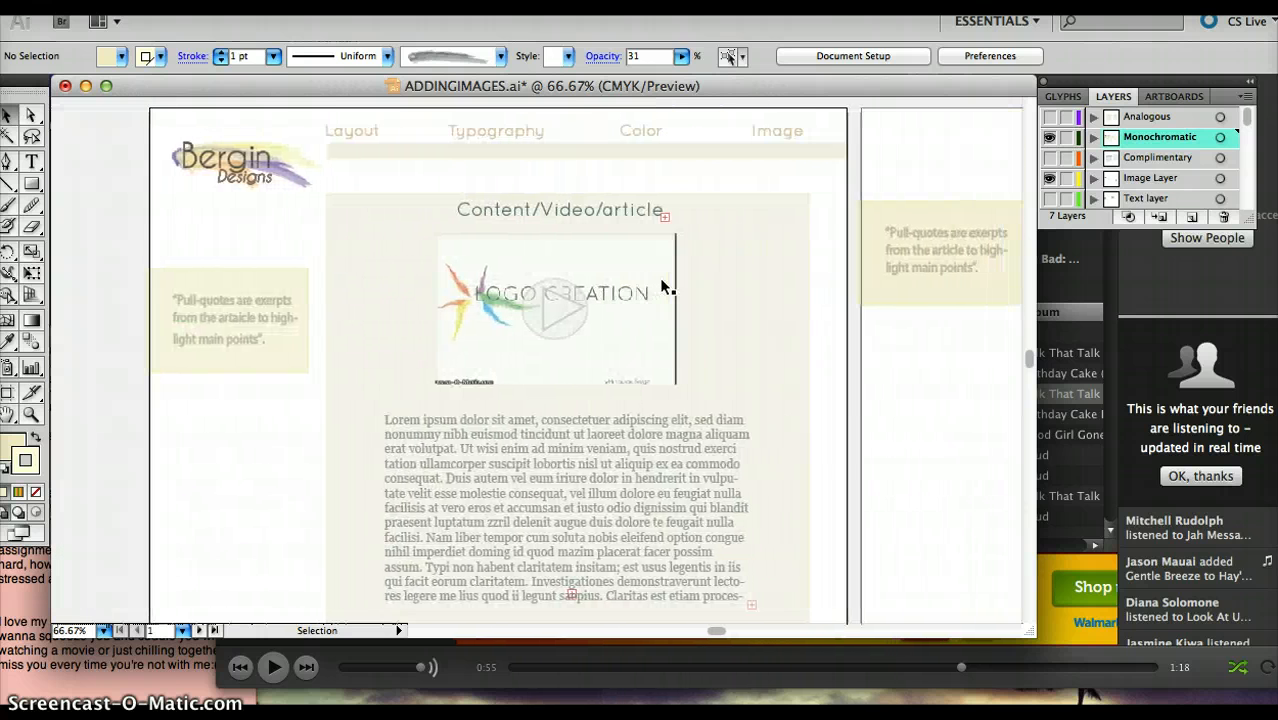
scroll(661, 287, right, 2)
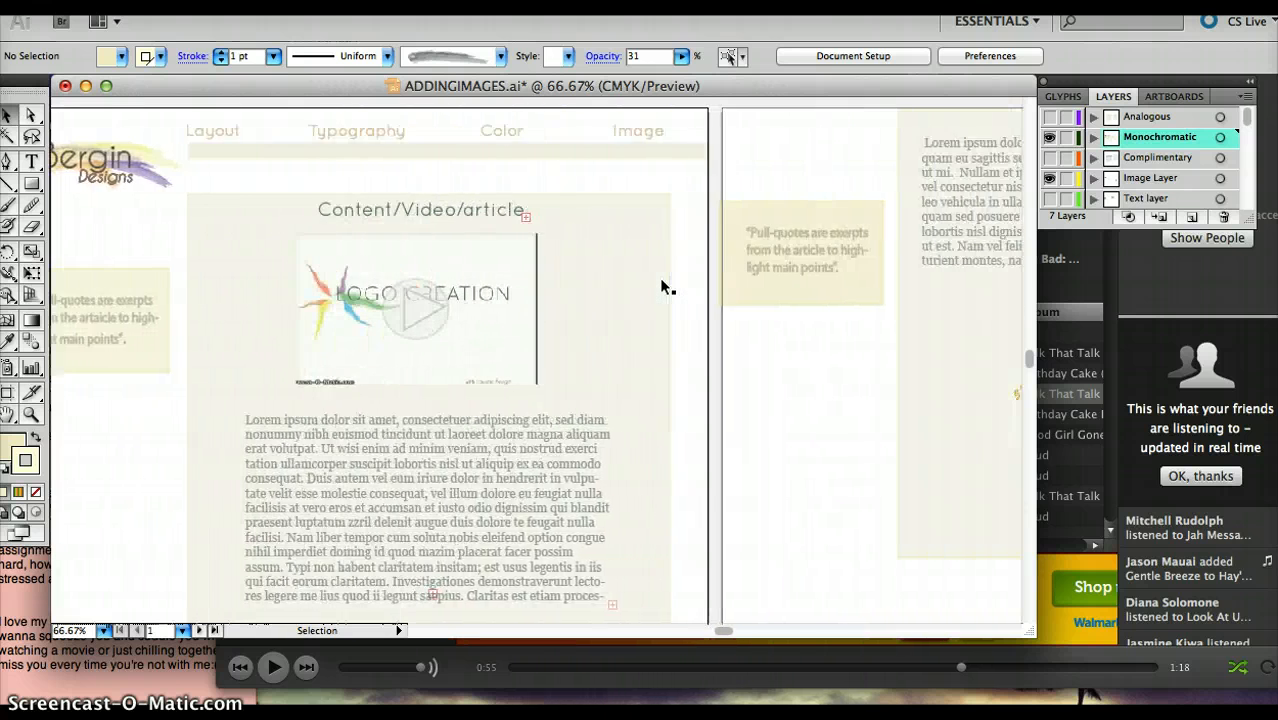
scroll(661, 287, right, 1)
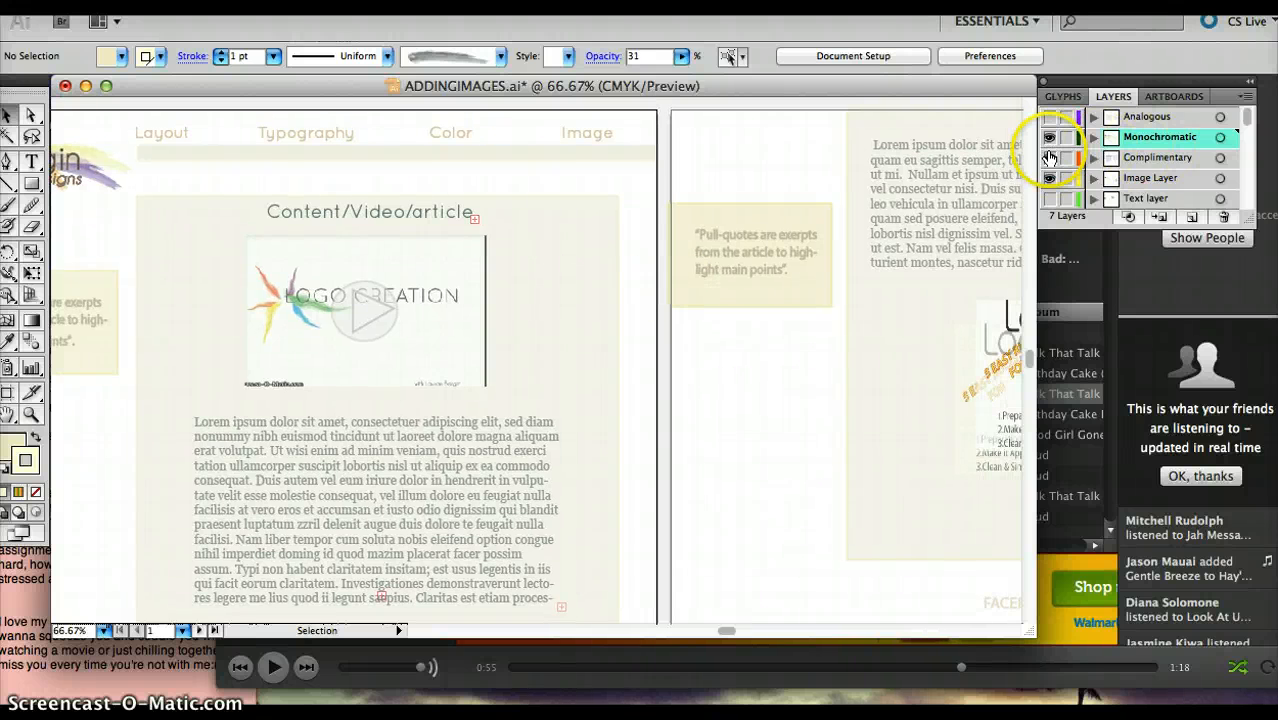
Show the Complimentary layer together with the Monochromatic layer and look over both pages of the layout.
click(1049, 137)
click(1049, 137)
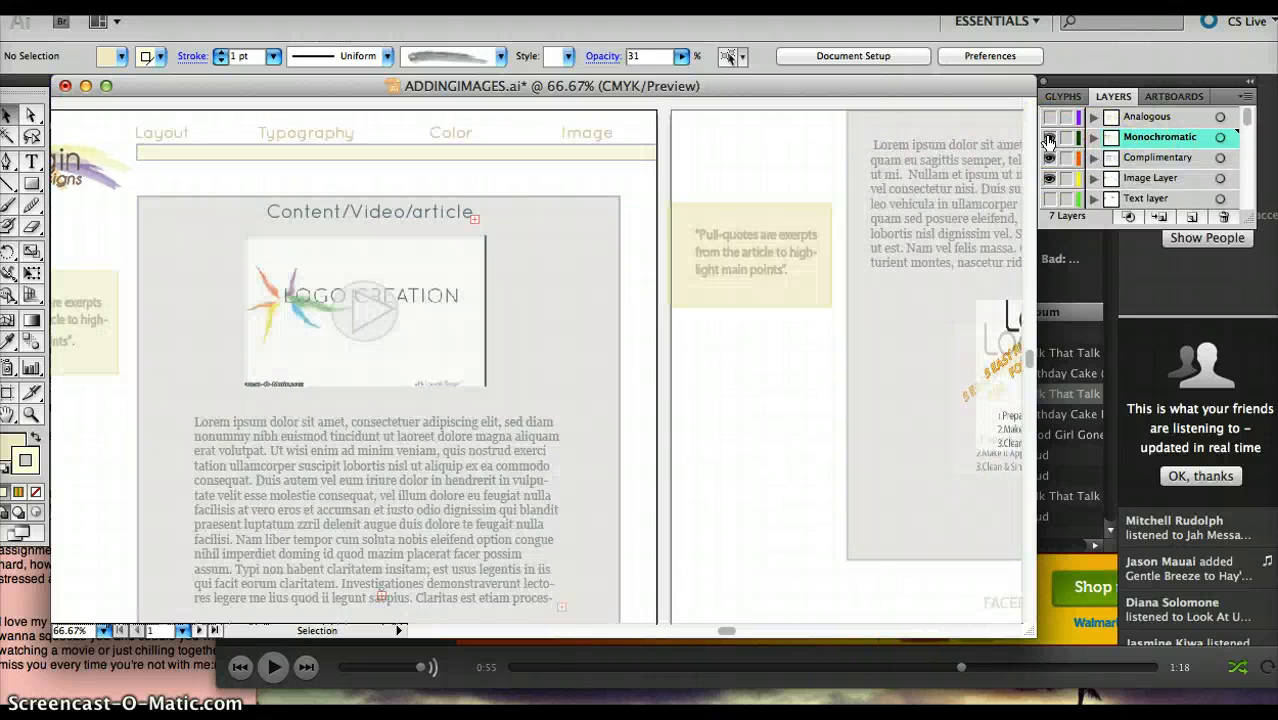
scroll(458, 280, left, 4)
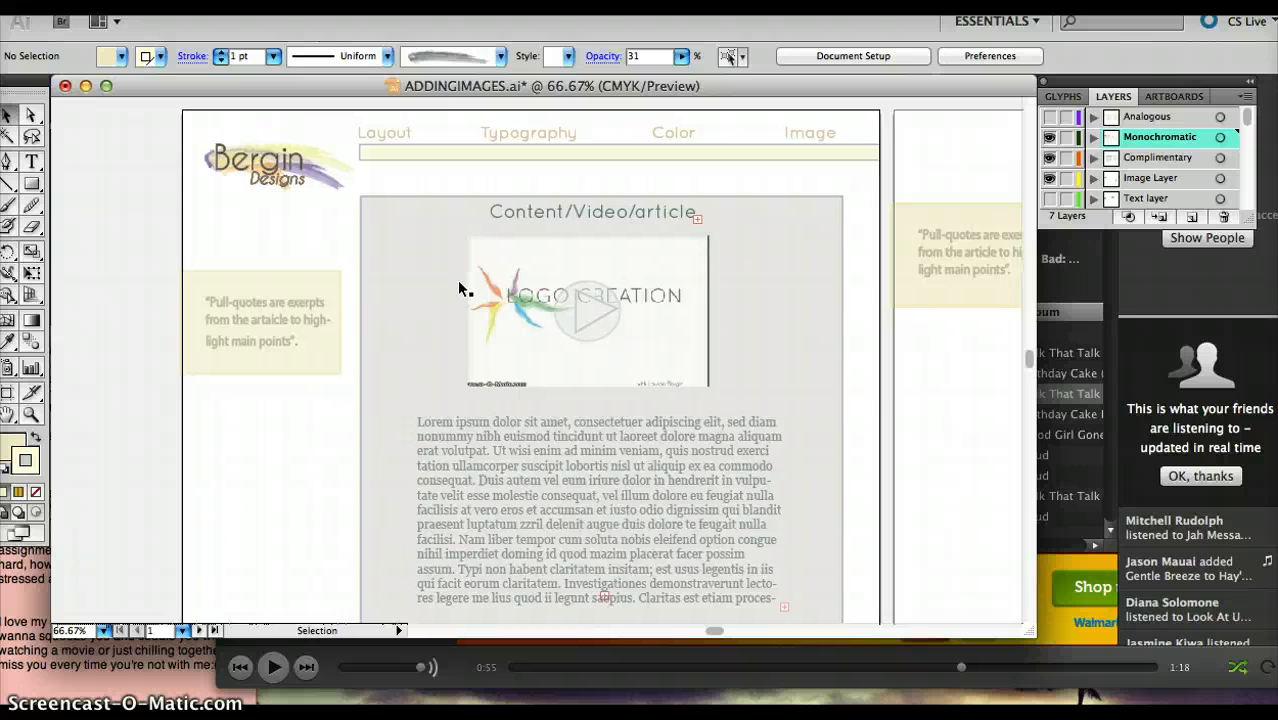
scroll(458, 289, right, 2)
click(362, 156)
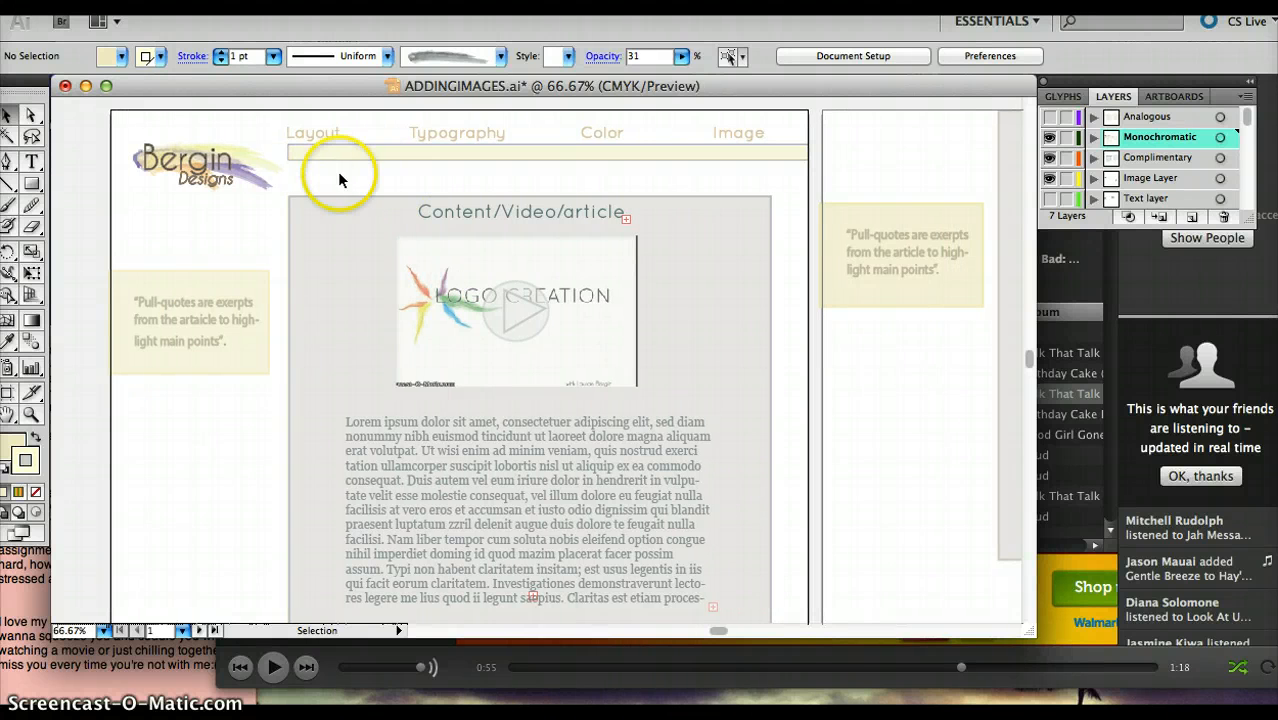
click(492, 401)
scroll(492, 401, right, 6)
scroll(492, 401, left, 8)
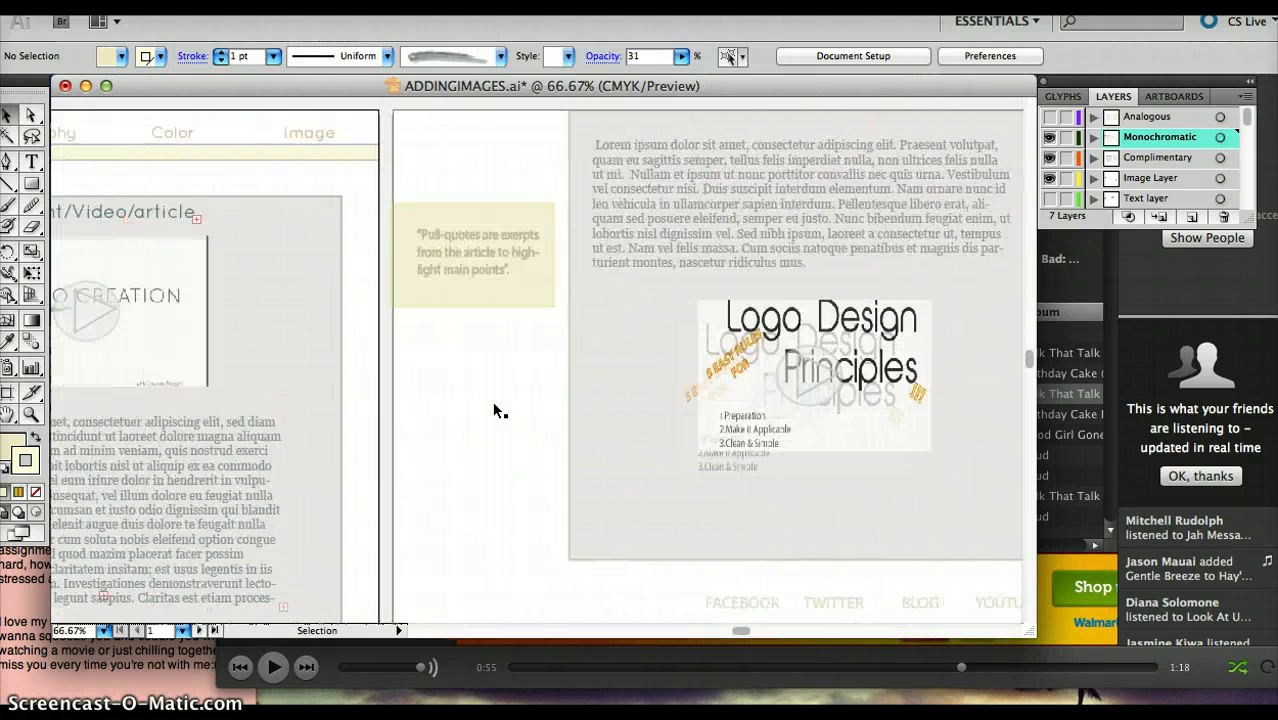
scroll(497, 410, left, 4)
scroll(497, 410, right, 9)
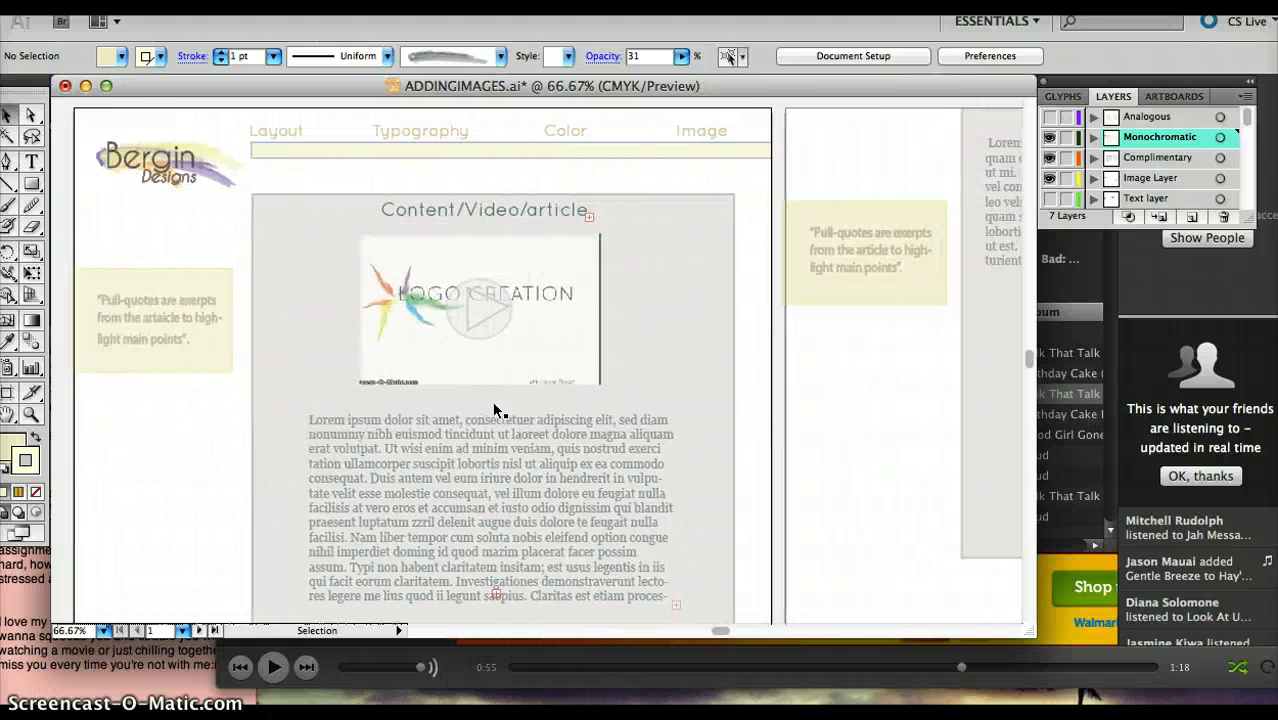
scroll(497, 410, left, 2)
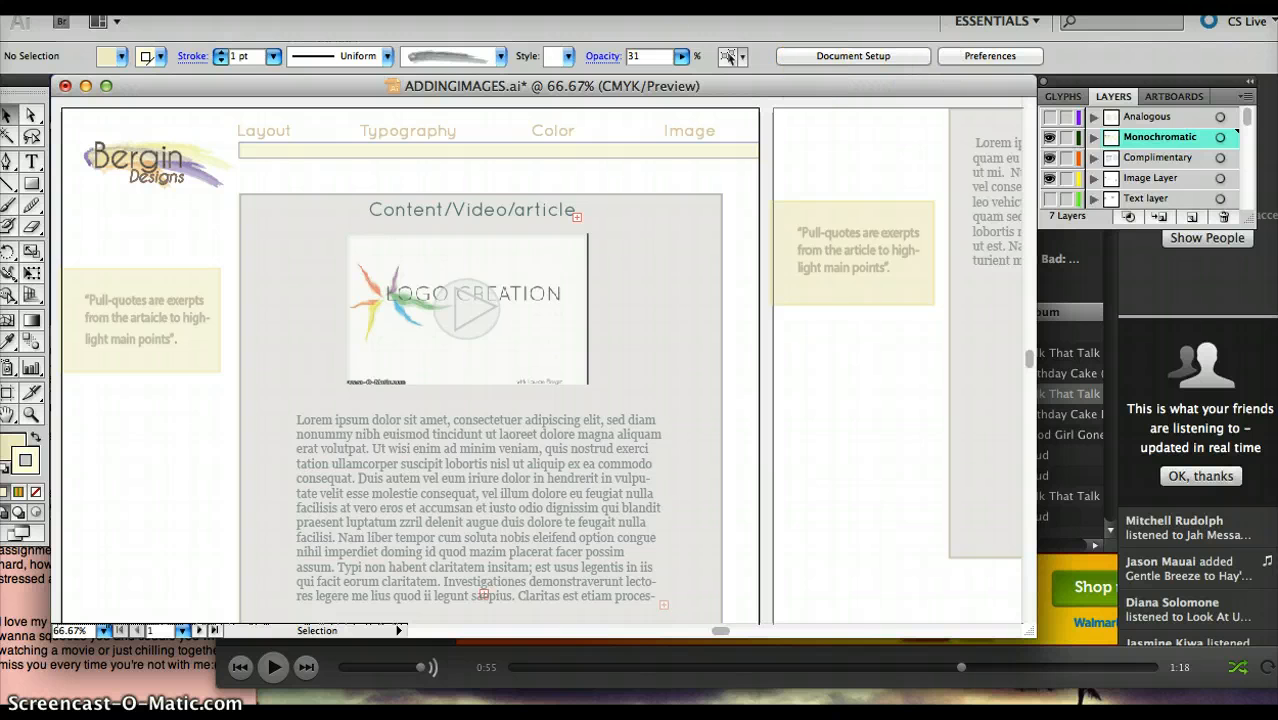
Open the Color Guide group, switch it to the Color sliders, and narrow it so it sits beside the document window.
click(482, 3)
click(482, 3)
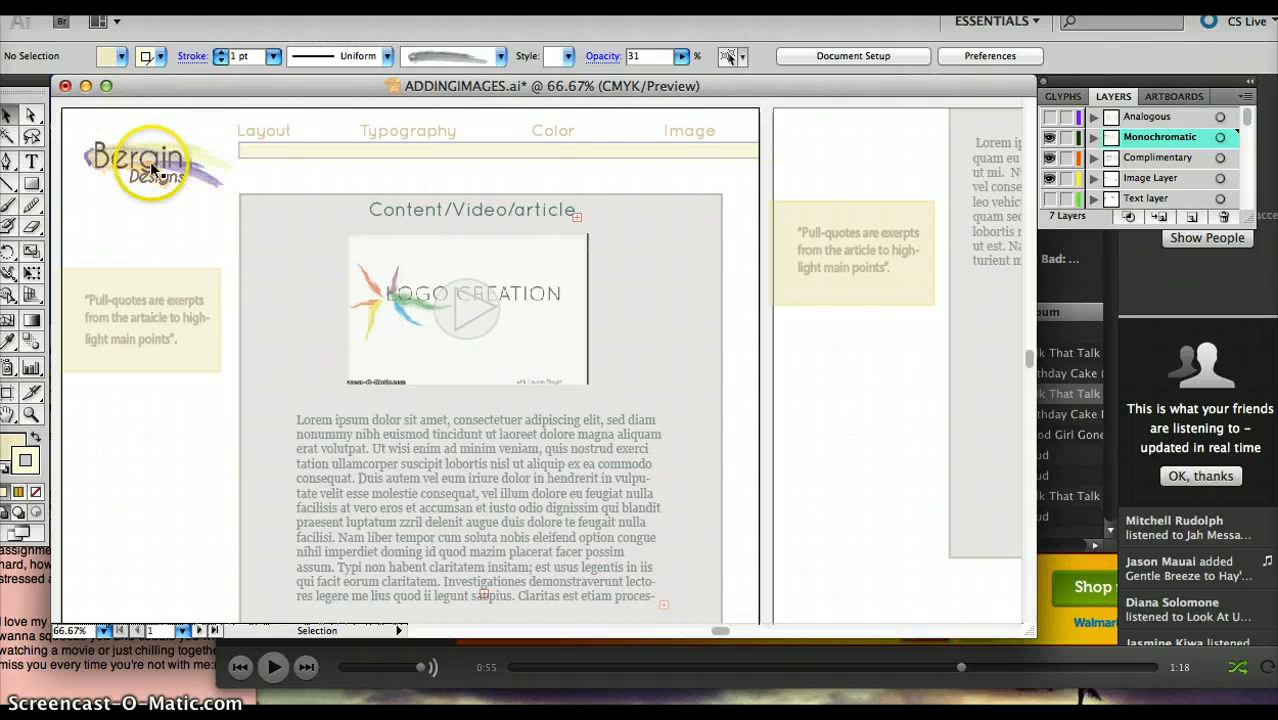
click(440, 3)
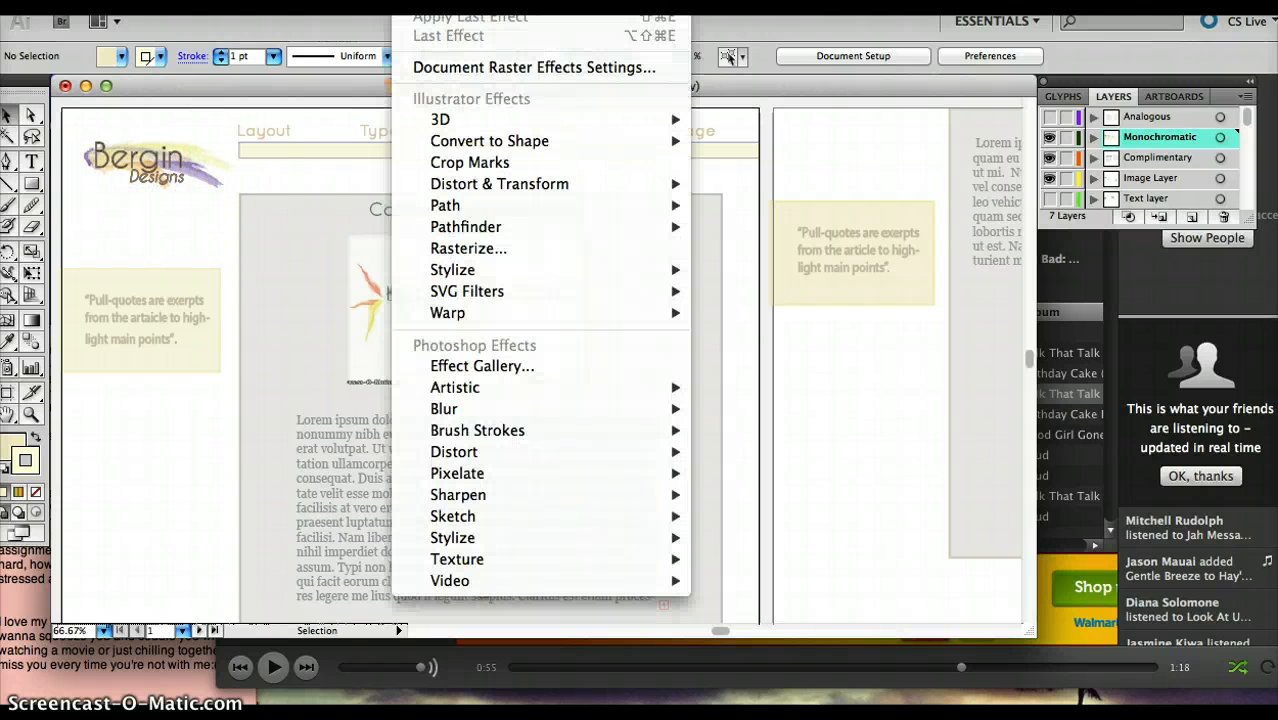
click(430, 3)
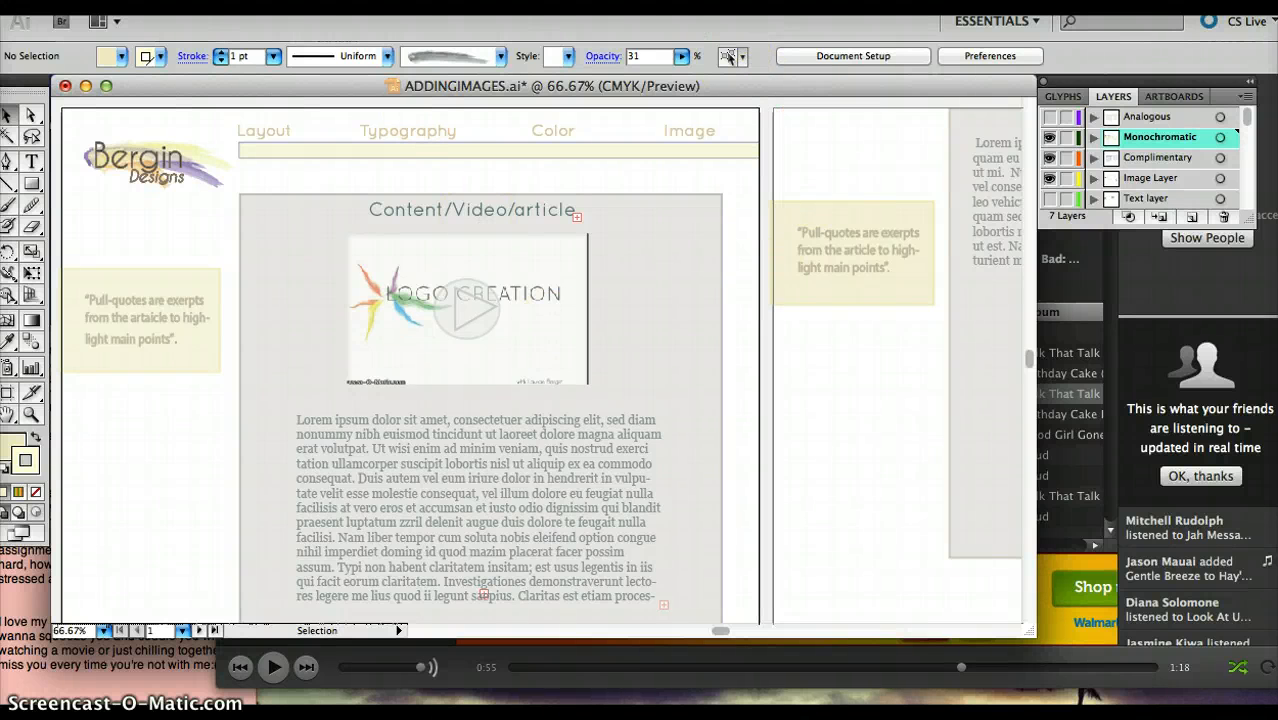
click(238, 3)
mouse_move(472, 3)
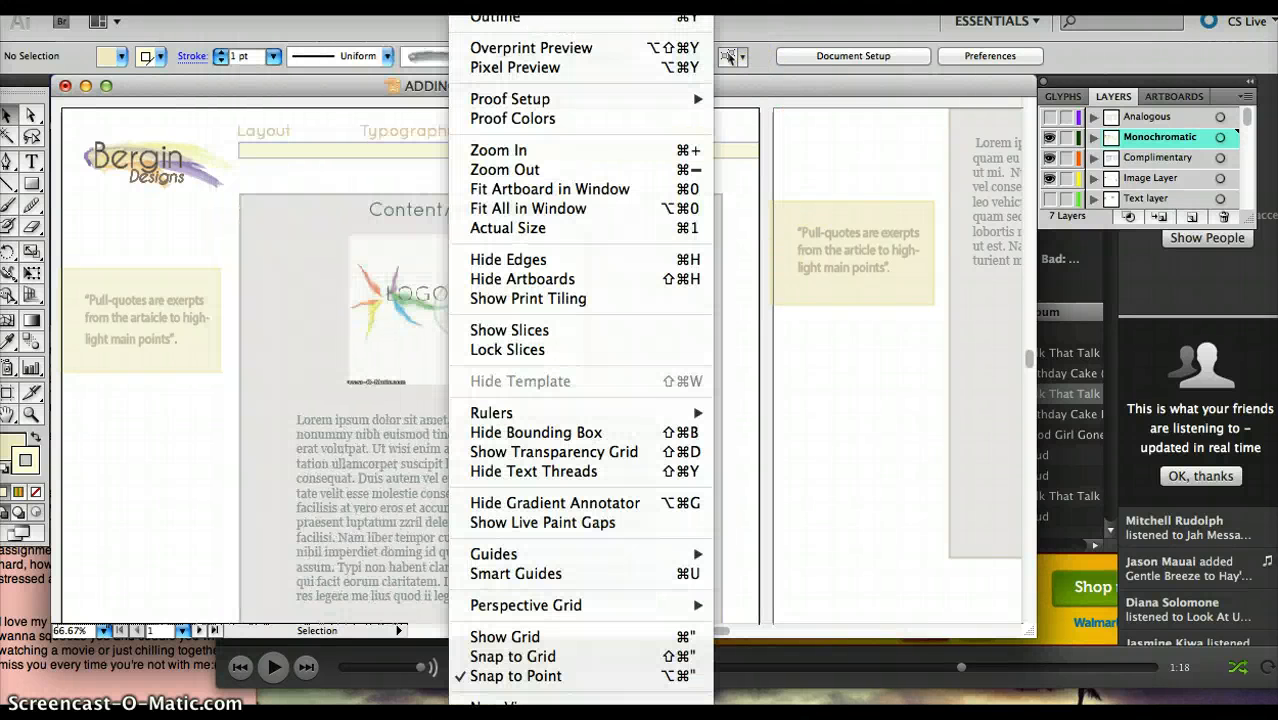
mouse_move(530, 3)
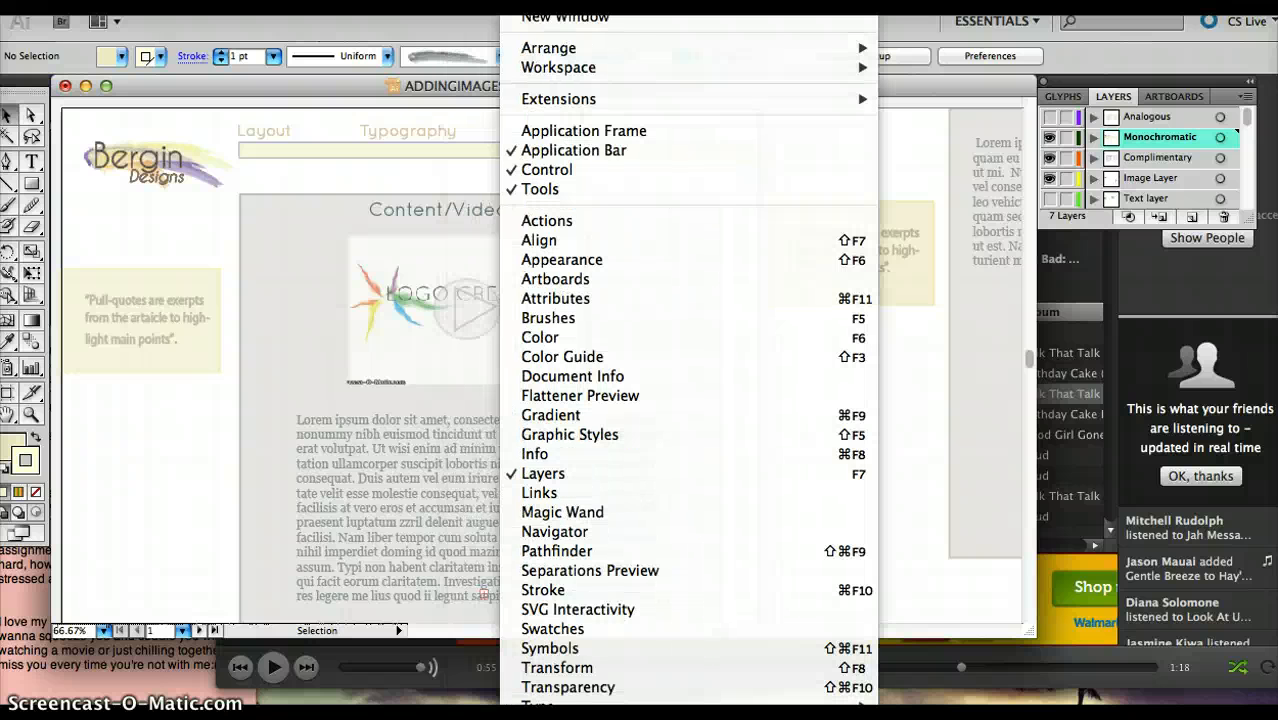
click(555, 357)
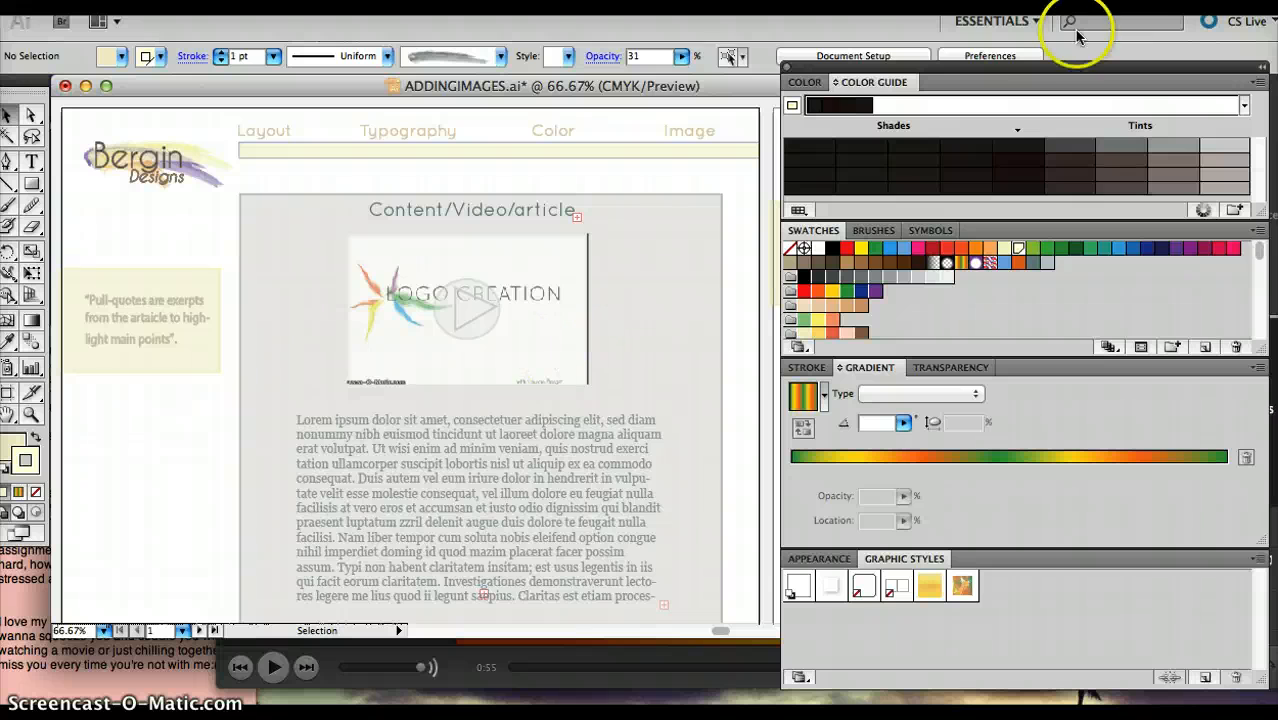
click(804, 83)
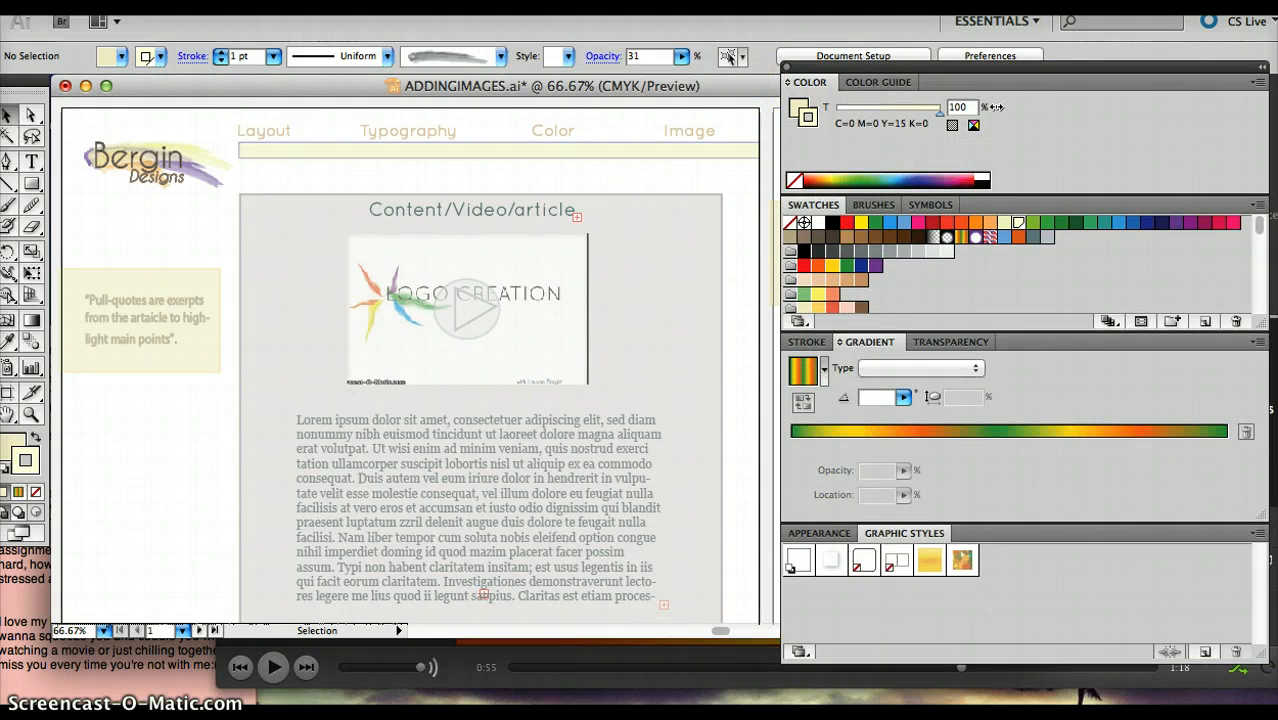
drag(997, 107, 1110, 140)
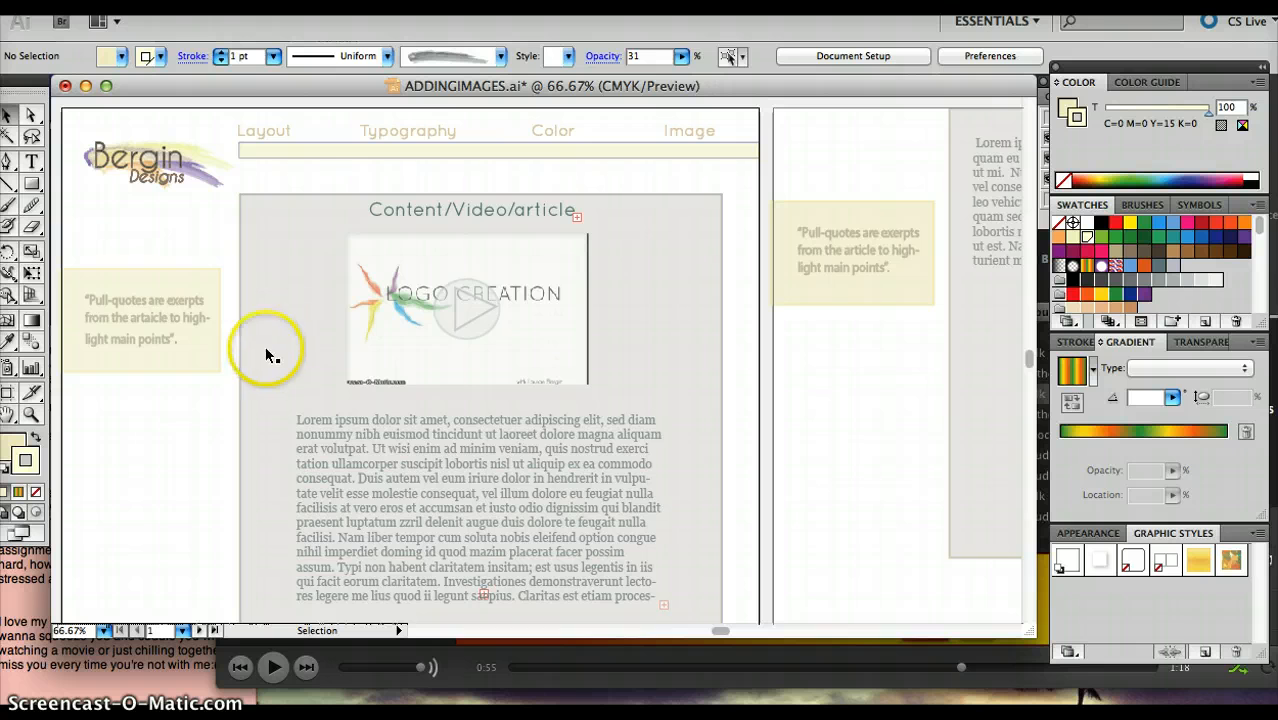
Set the stroke of the navigation bar under the headings to the light purple swatch at the end of Color Group 2.
click(334, 153)
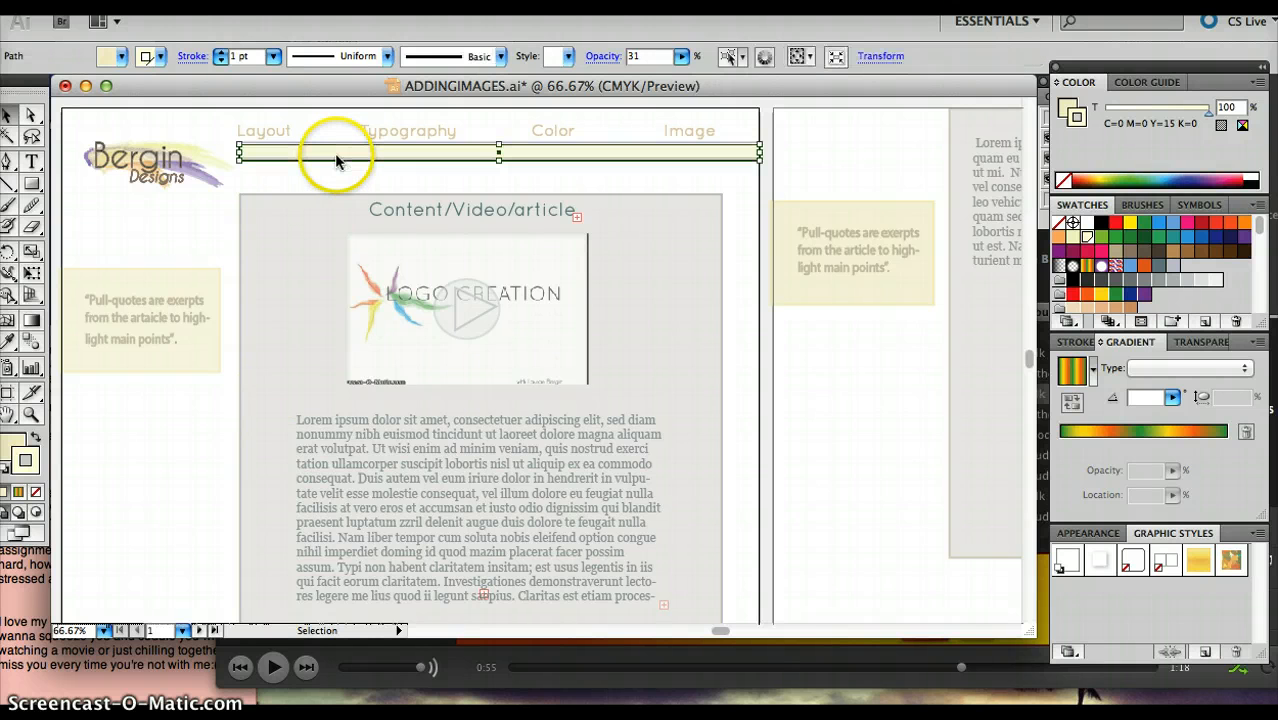
click(366, 178)
click(362, 152)
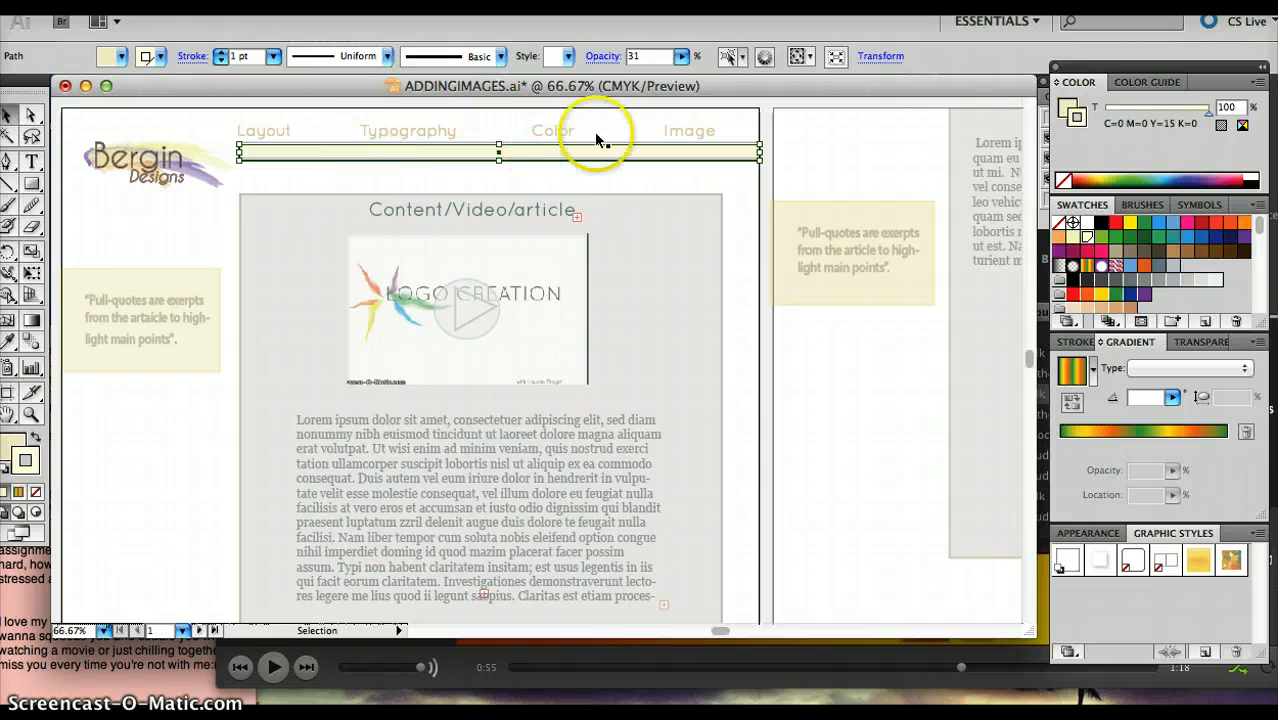
click(1066, 103)
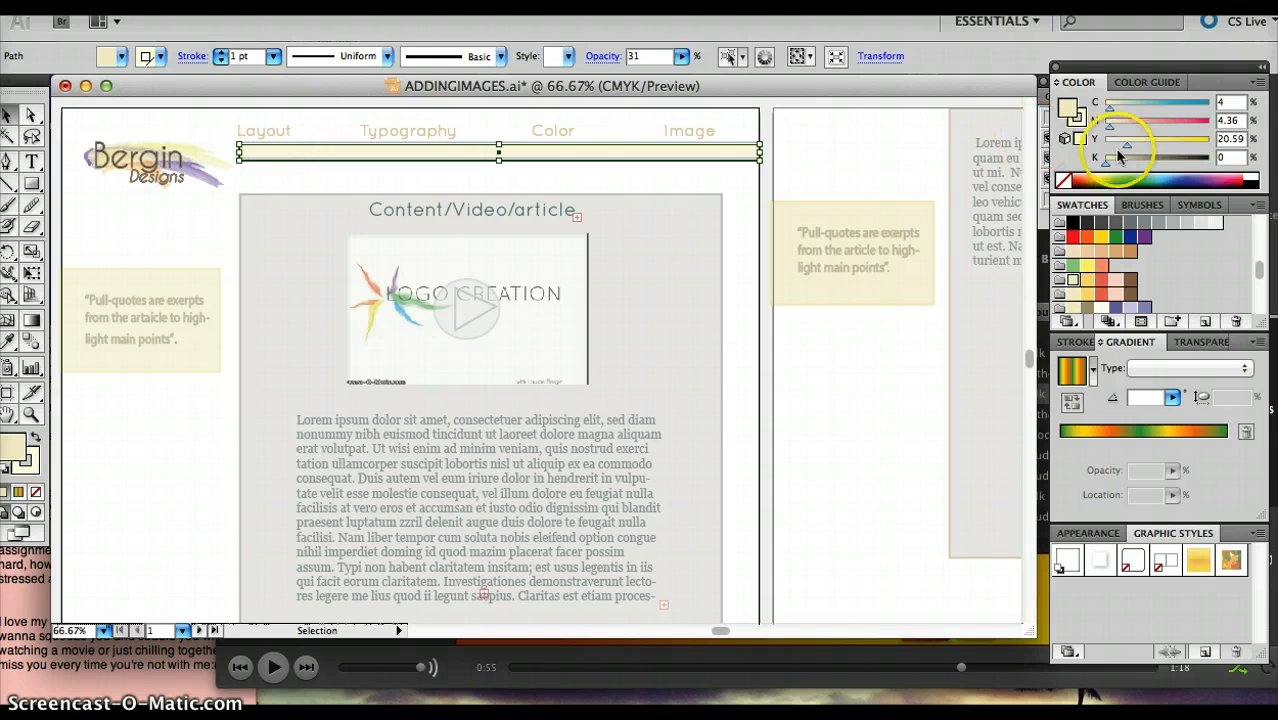
click(1073, 118)
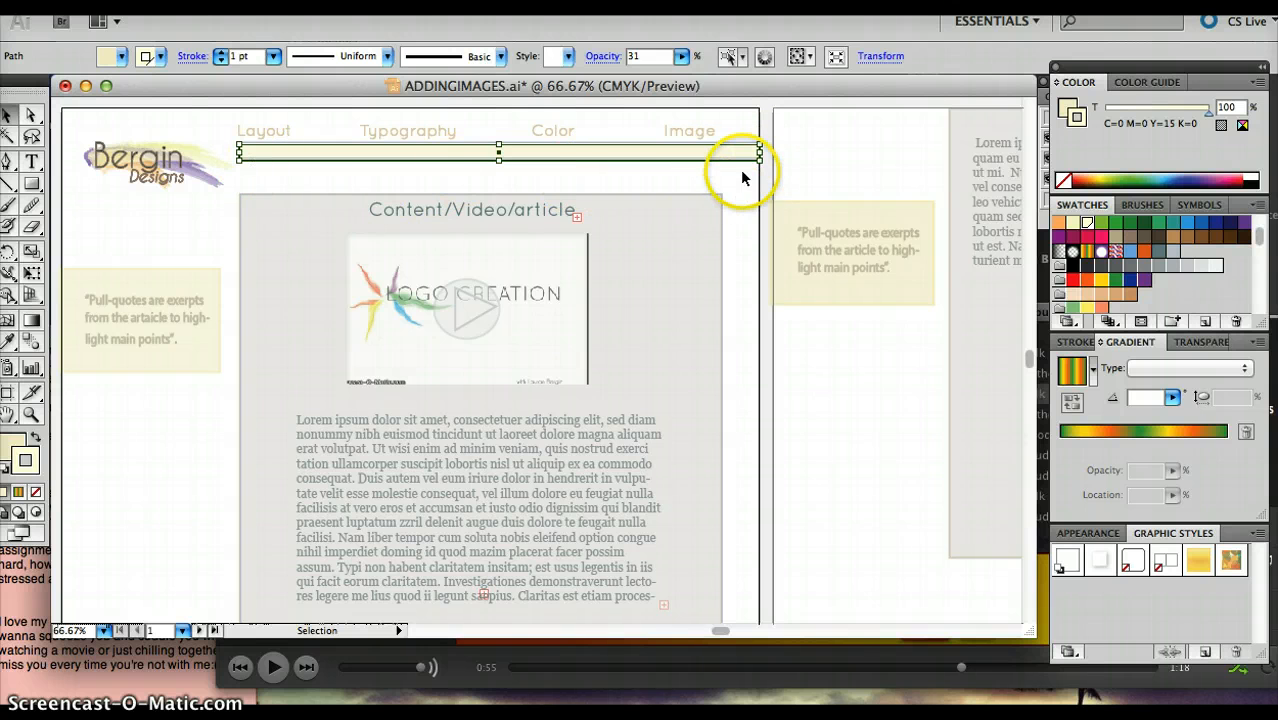
scroll(1160, 285, down, 5)
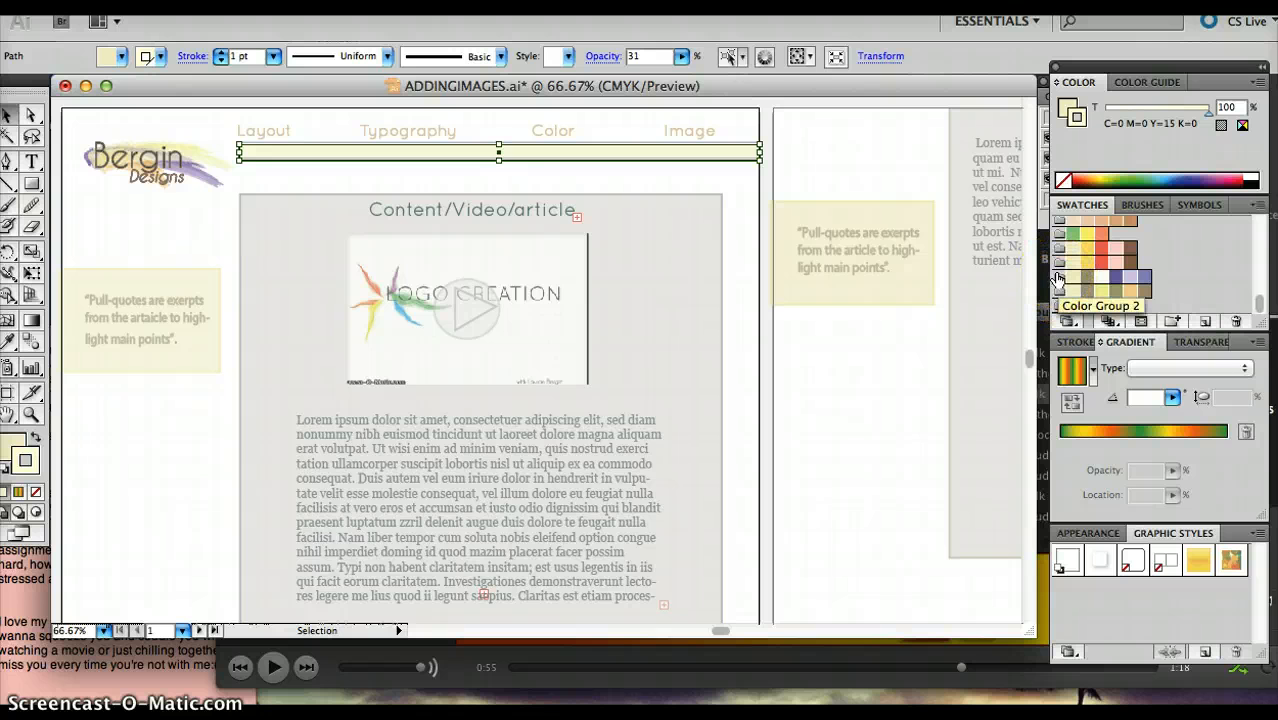
click(1143, 279)
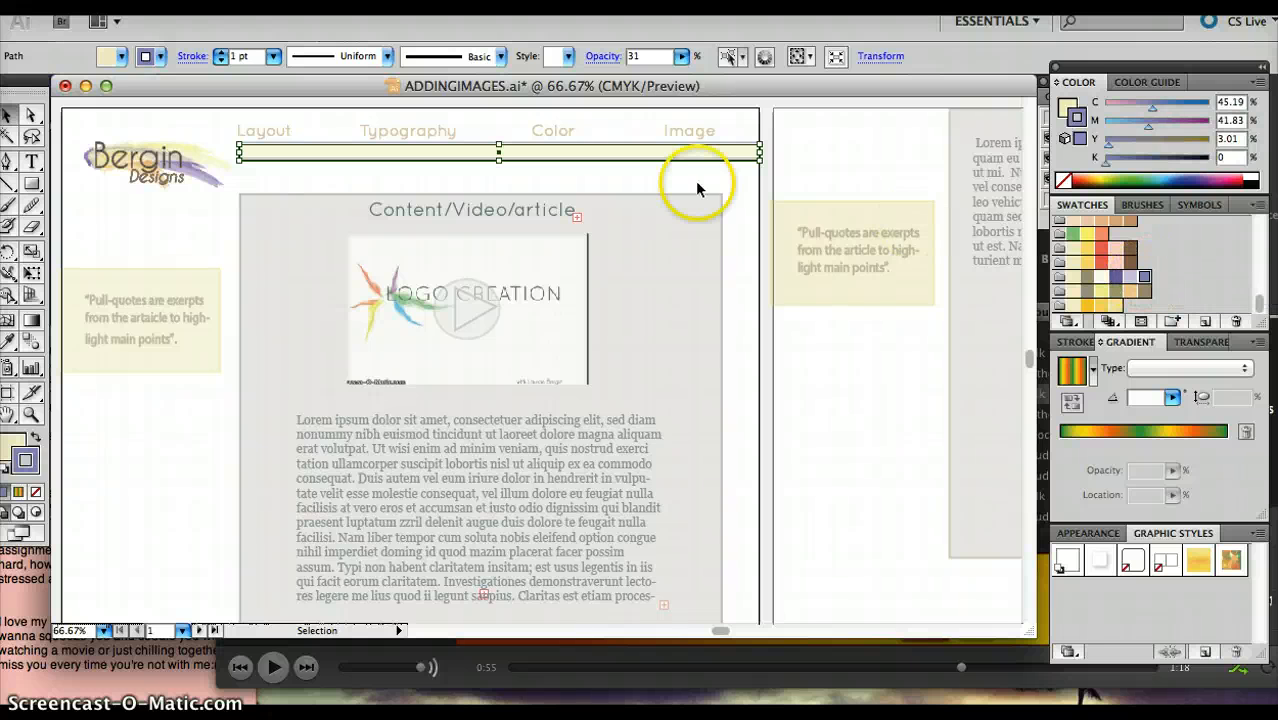
Try a coral red fill (C 4.71, M 73.33, Y 61.57, K 0) on the navigation bar and undo it.
click(622, 213)
mouse_move(585, 148)
mouse_down()
mouse_move(798, 179)
mouse_move(1120, 268)
mouse_move(1101, 277)
mouse_move(1068, 112)
mouse_up()
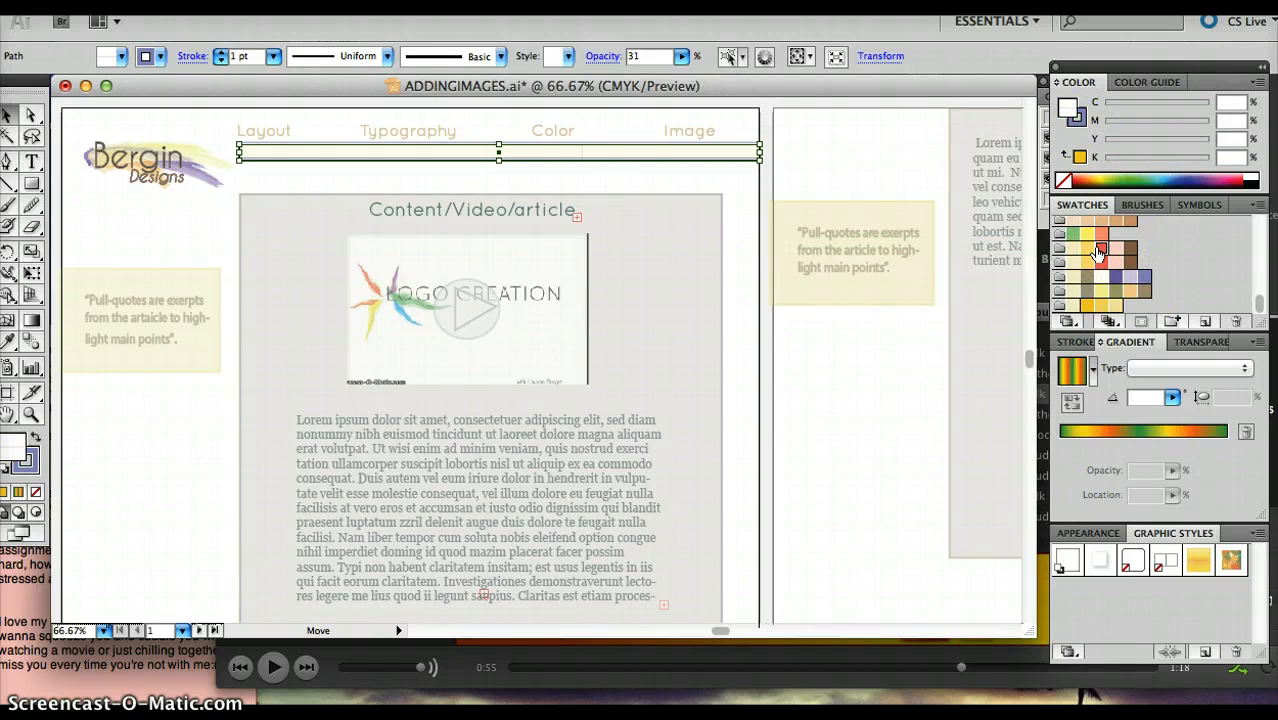
click(1101, 247)
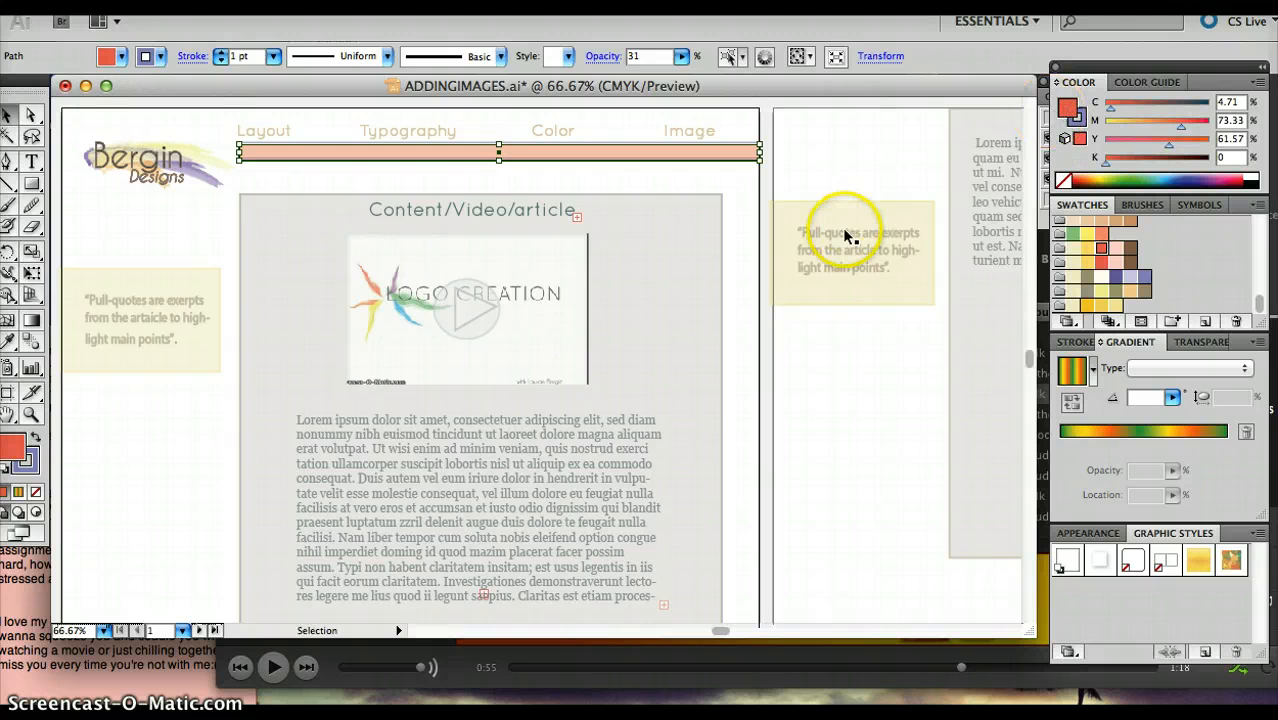
click(626, 260)
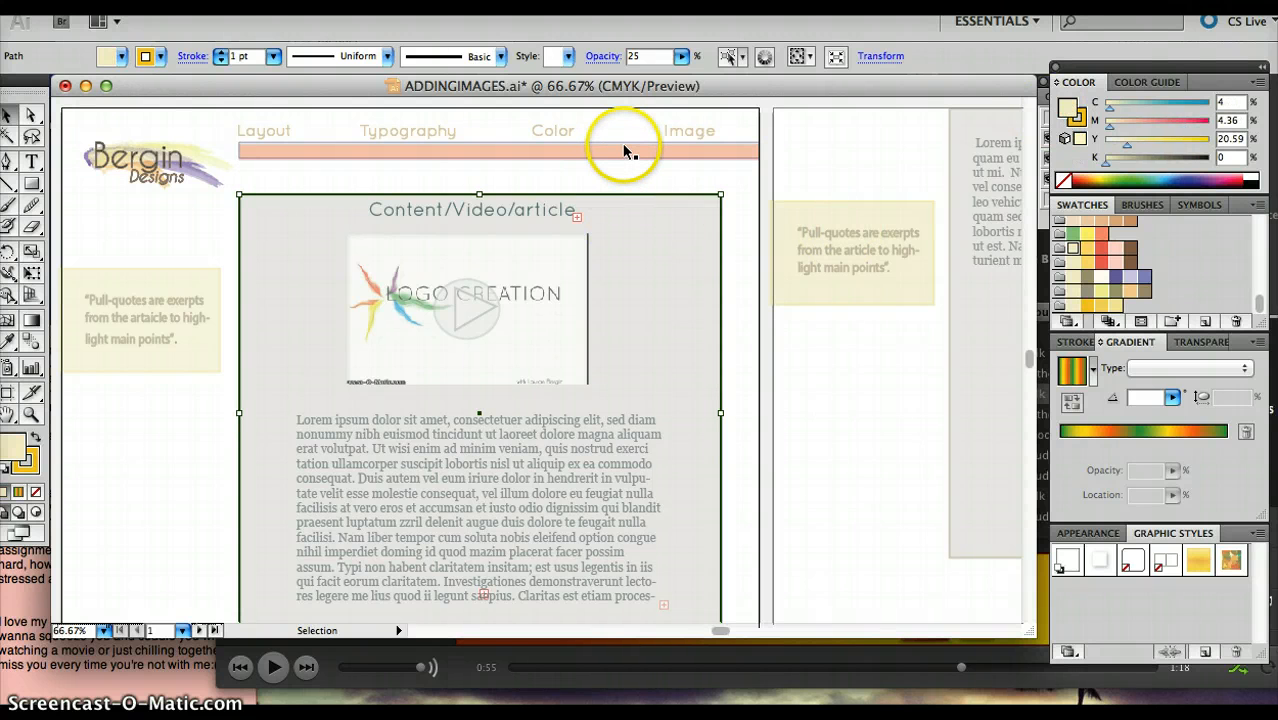
click(620, 150)
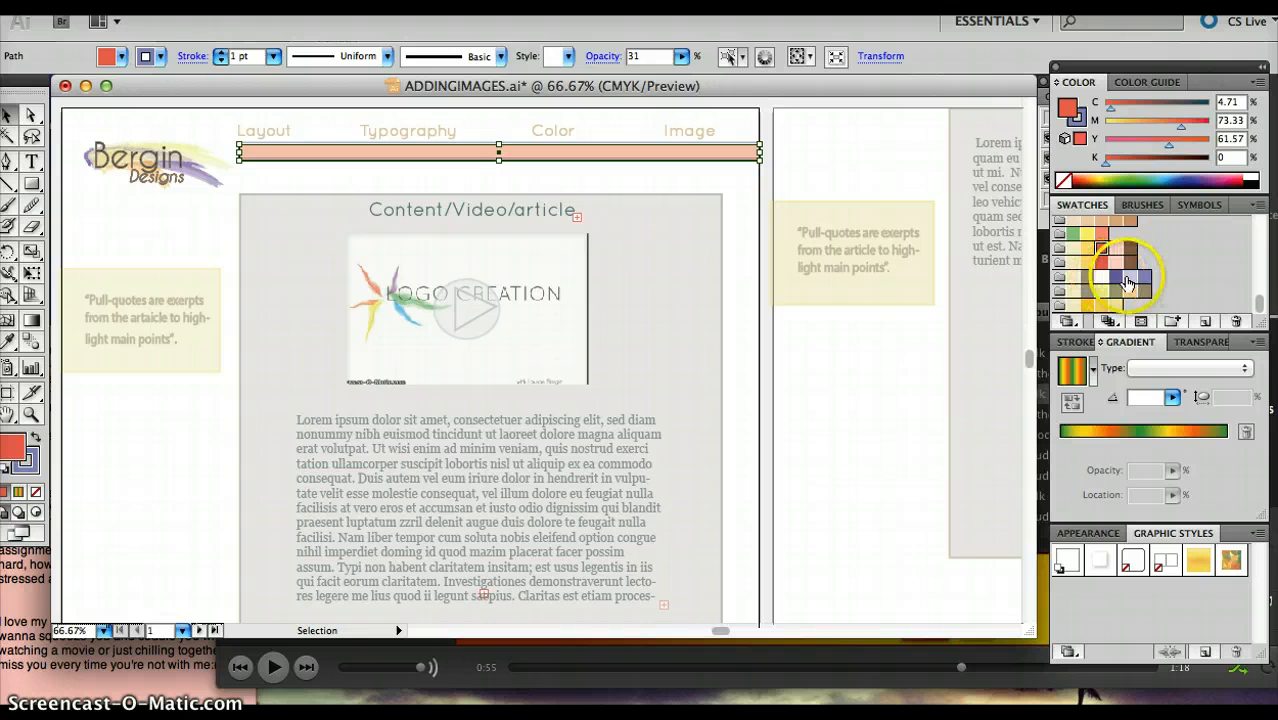
key(super+z)
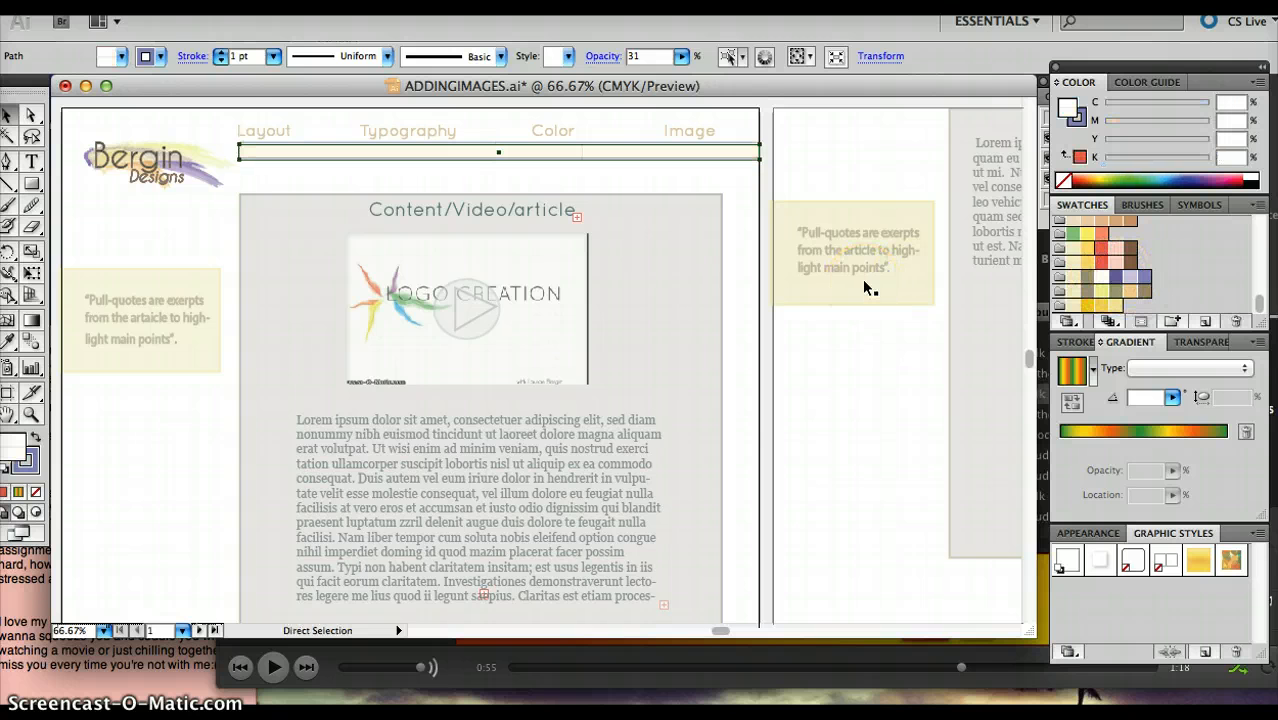
Inspect the fill and stroke colors of the main content box and the first page's pull-quote box.
click(651, 390)
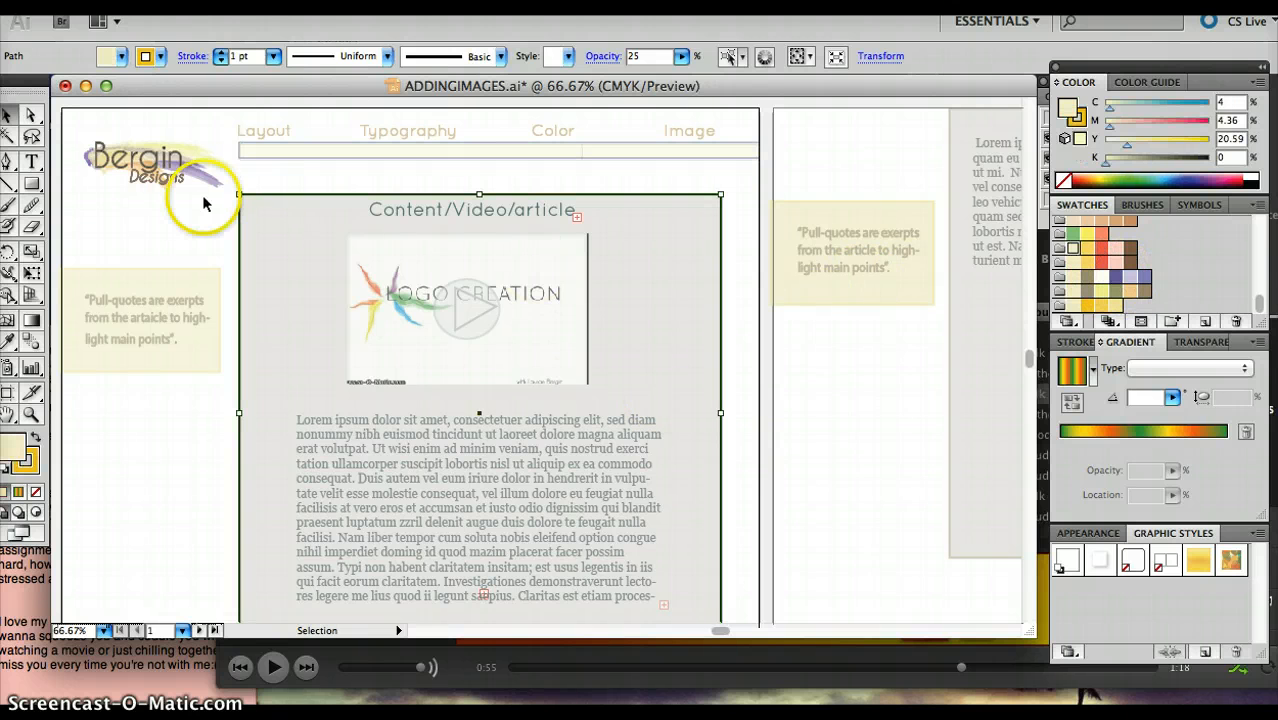
click(188, 295)
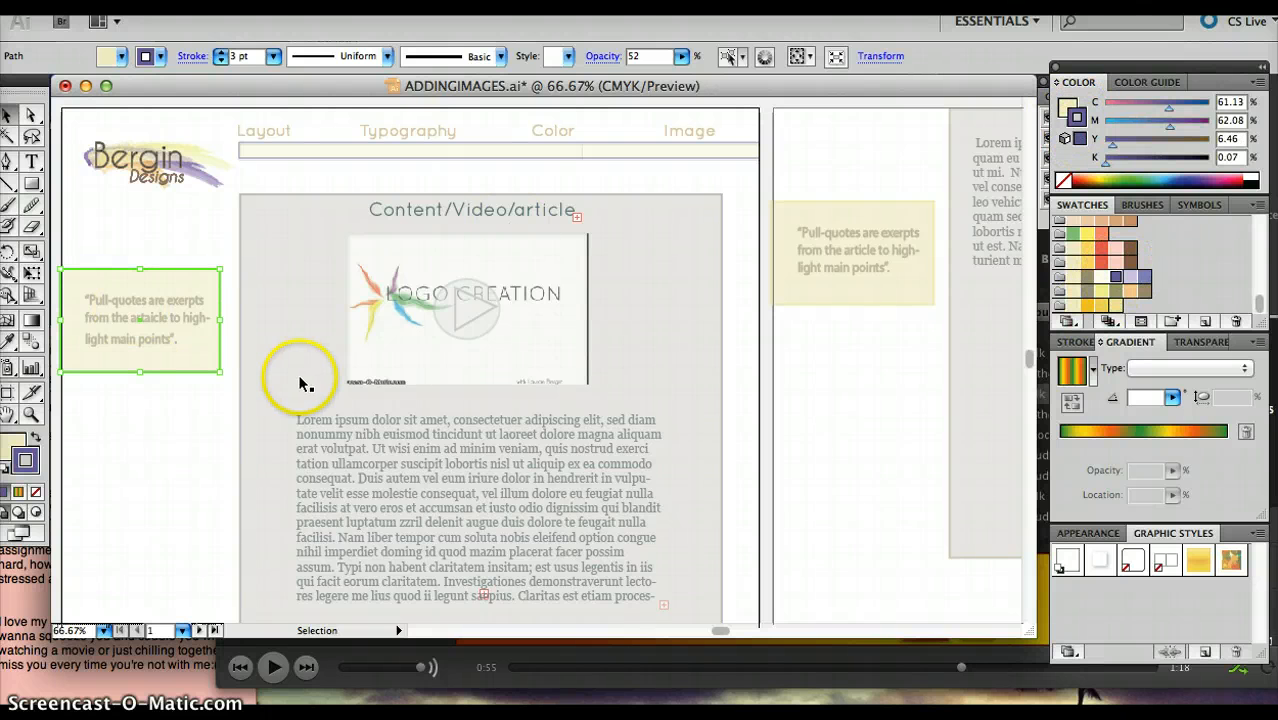
Inspect the fill and stroke colors of the content box, body text and navigation headings on the first page.
click(252, 432)
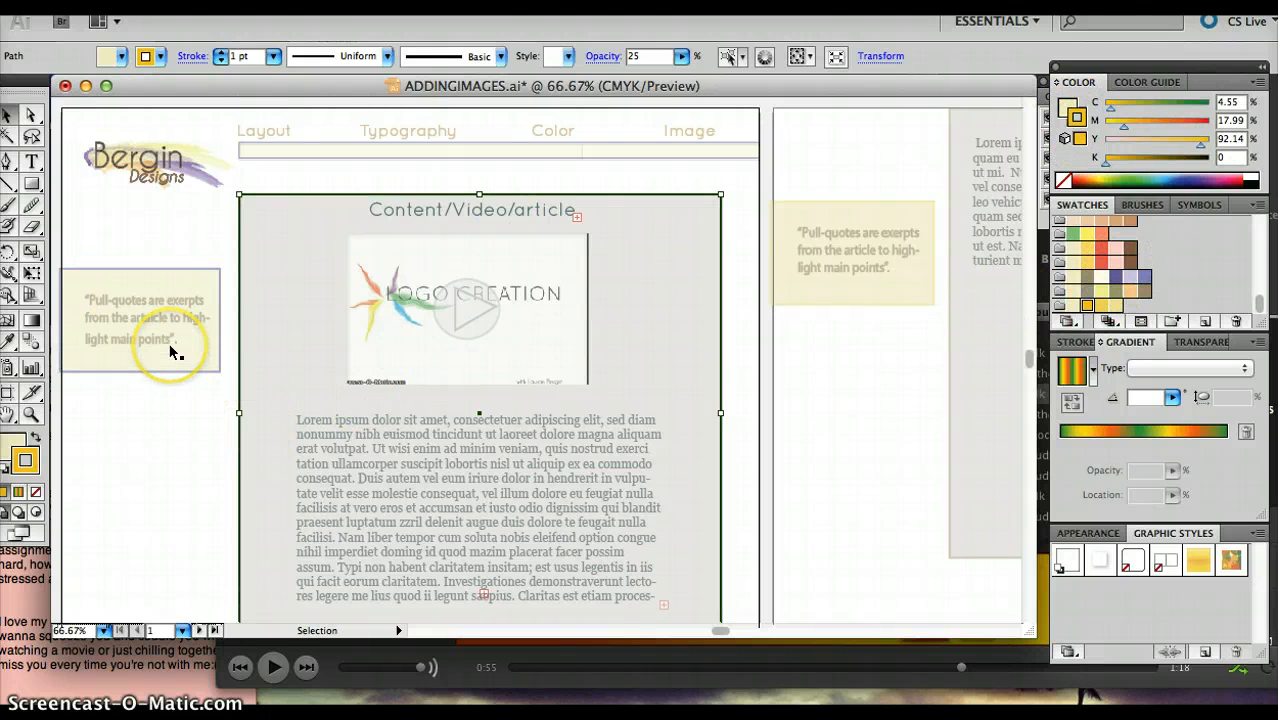
click(201, 349)
click(314, 424)
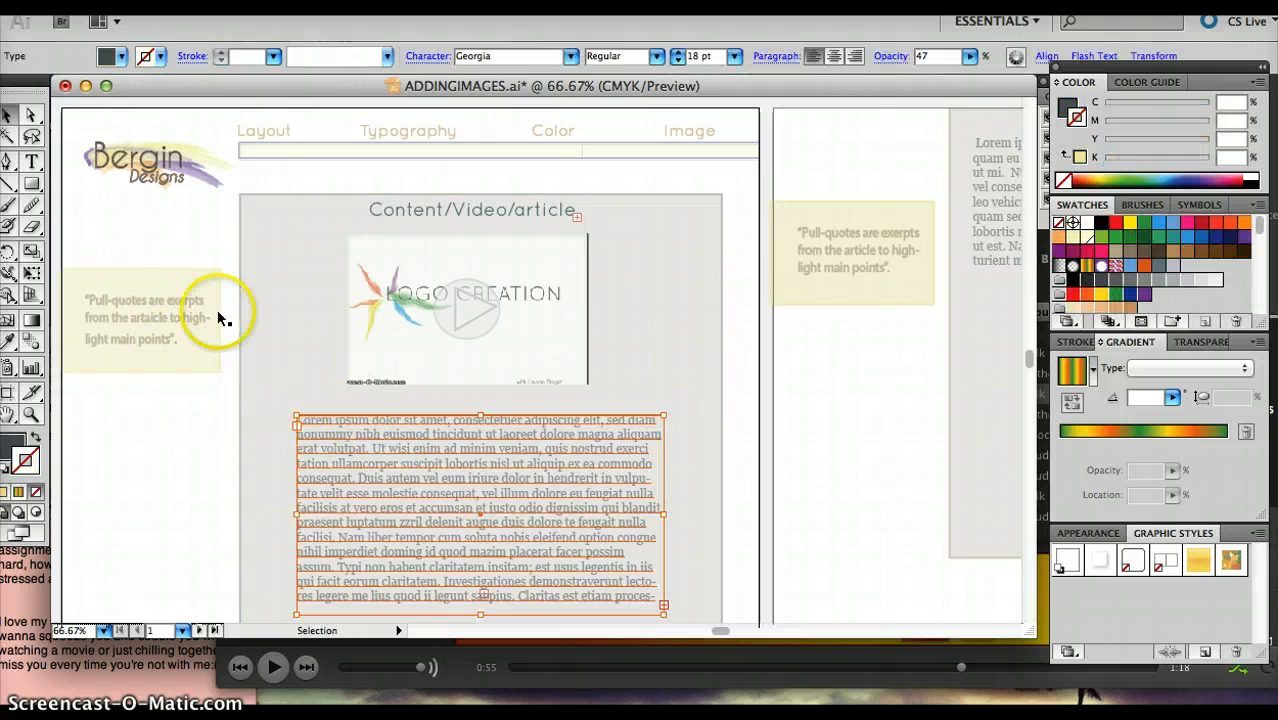
click(196, 240)
click(352, 165)
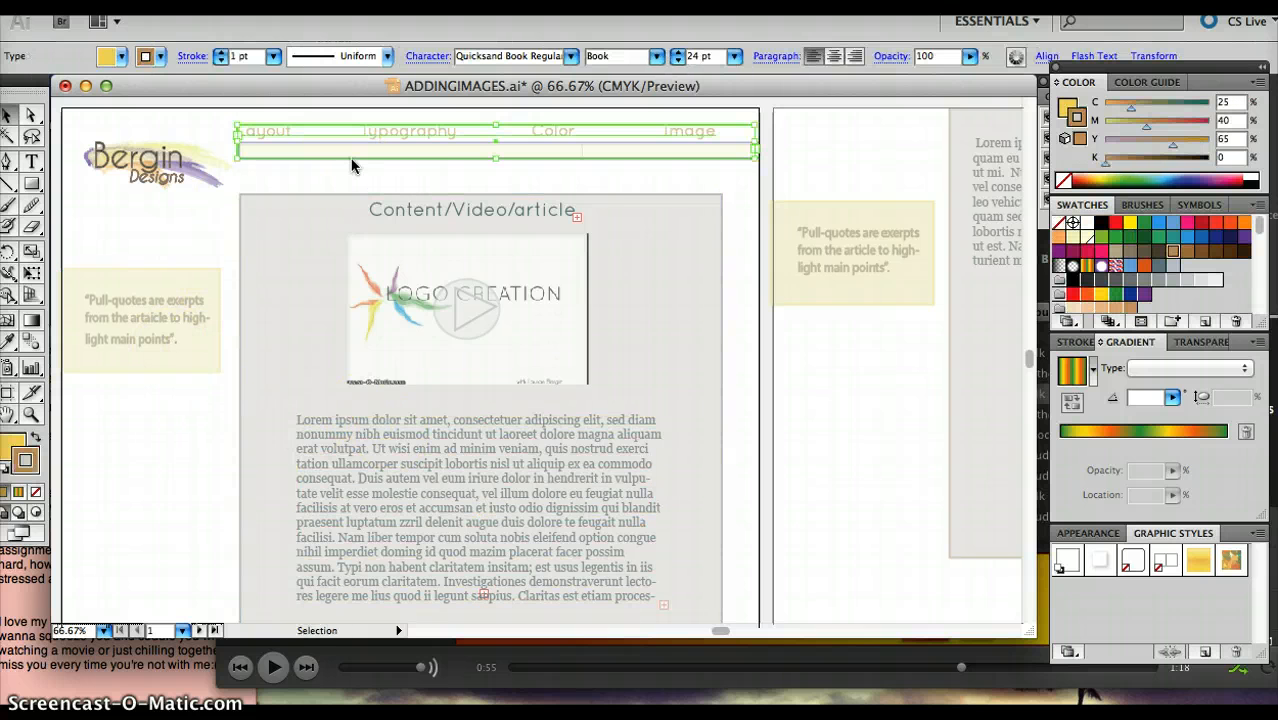
click(446, 212)
click(324, 218)
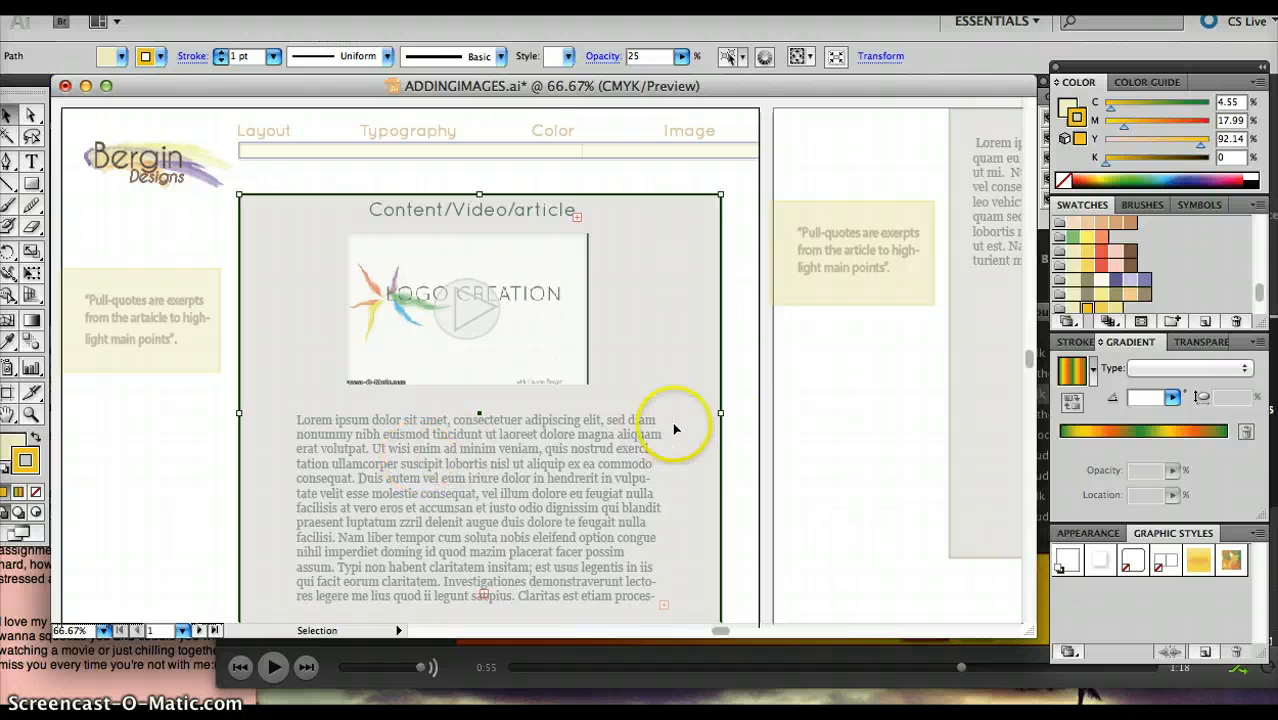
click(826, 461)
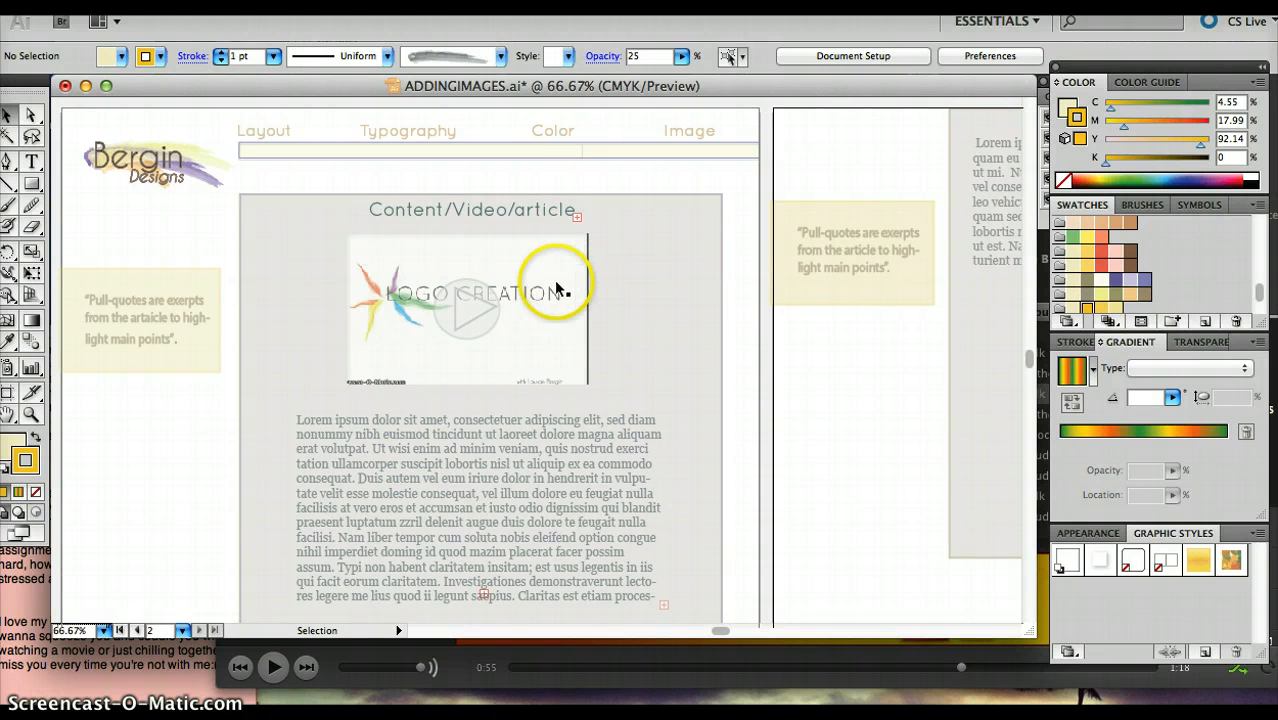
Look over the second page's article, video and social media links, and return to the first page.
scroll(545, 277, right, 5)
scroll(511, 271, right, 5)
scroll(511, 271, down, 3)
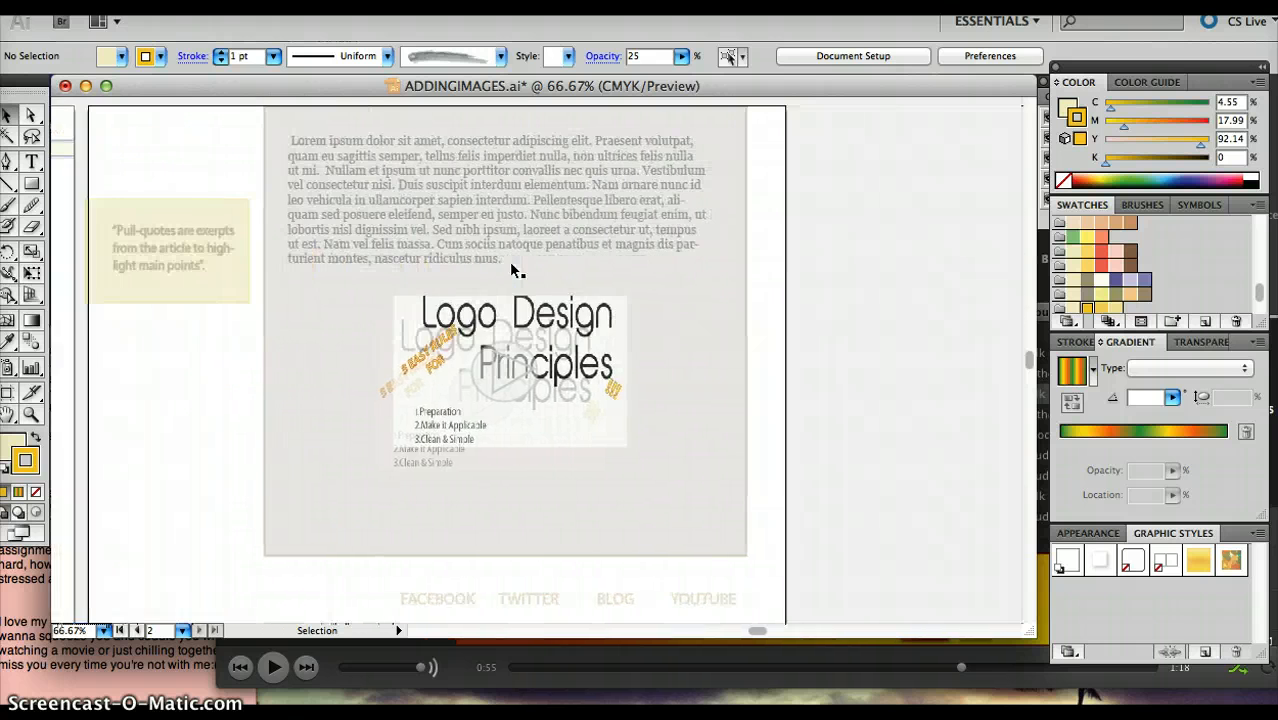
scroll(511, 271, up, 3)
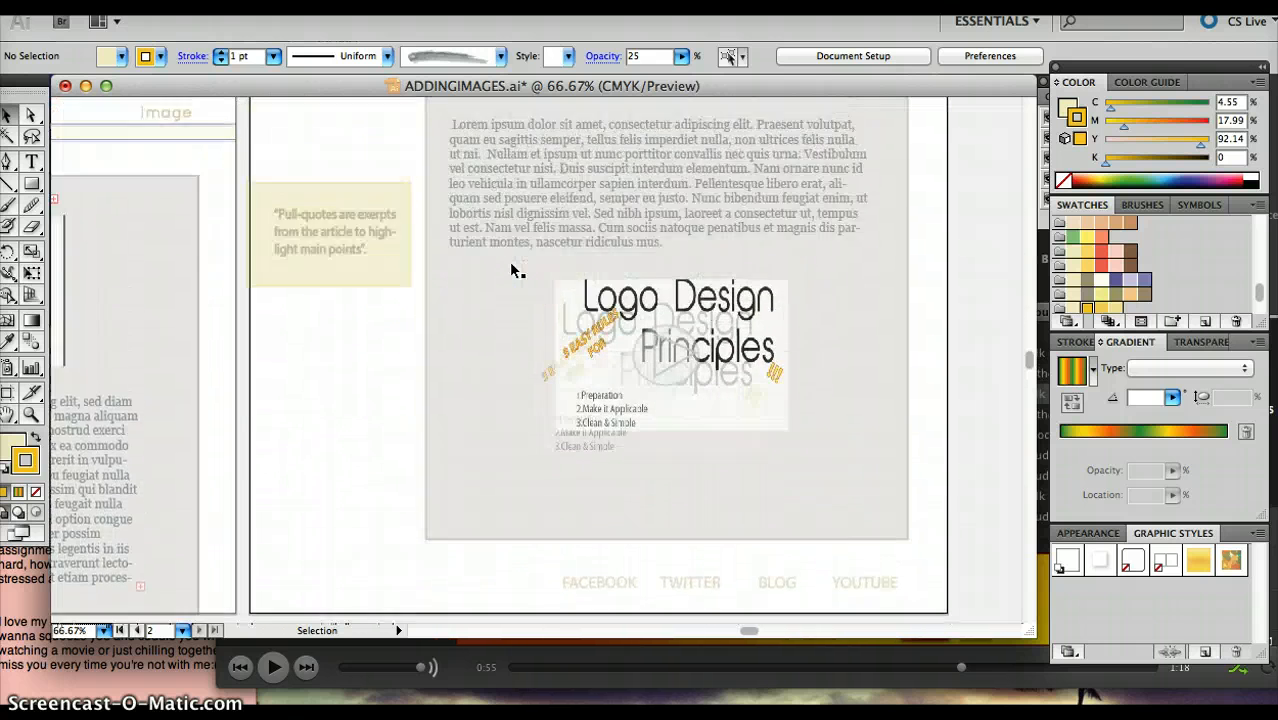
scroll(511, 271, left, 10)
scroll(511, 270, right, 4)
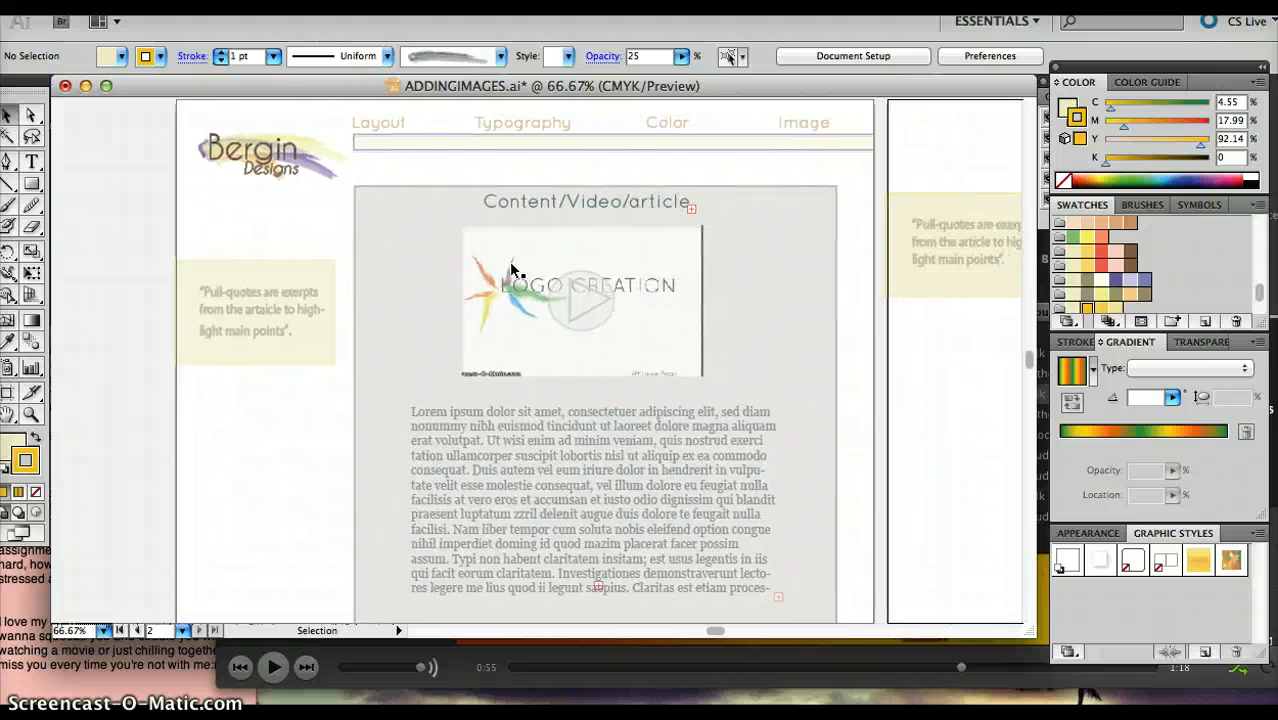
scroll(511, 270, left, 1)
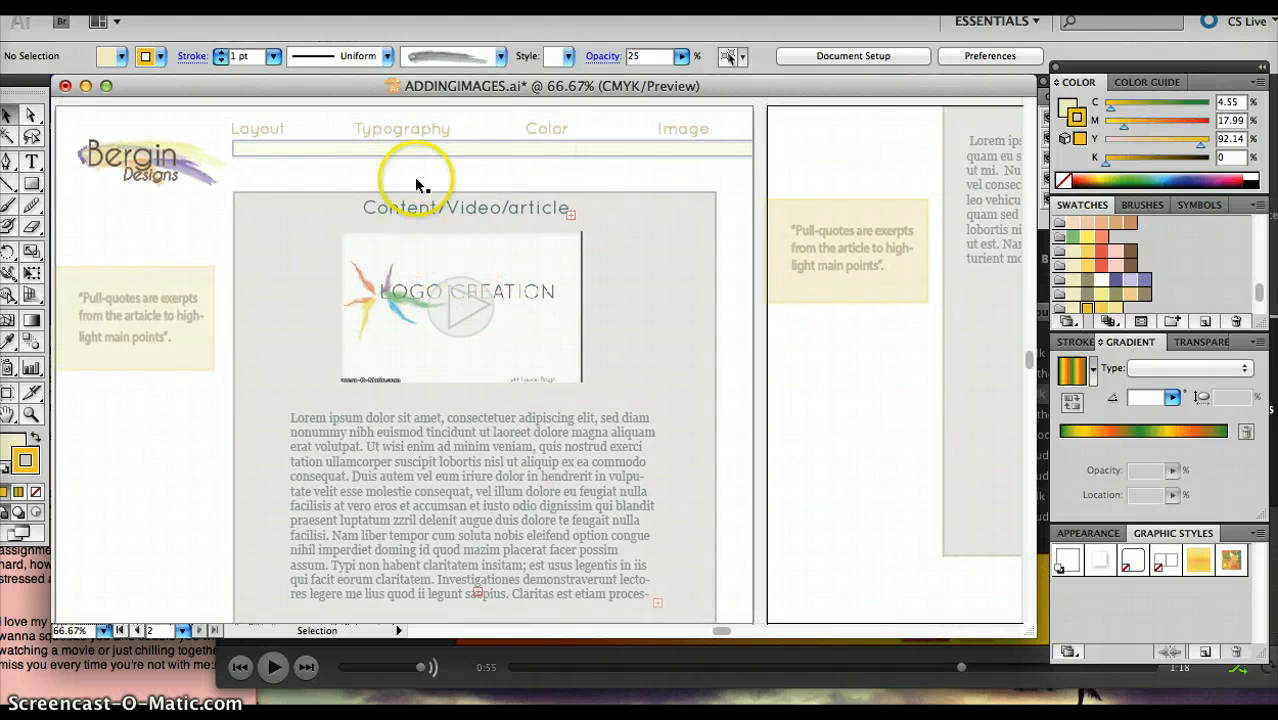
Try the dark purple swatch of Color Group 2 as the stroke of the Layout, Typography, Color and Image headings.
click(546, 116)
click(548, 118)
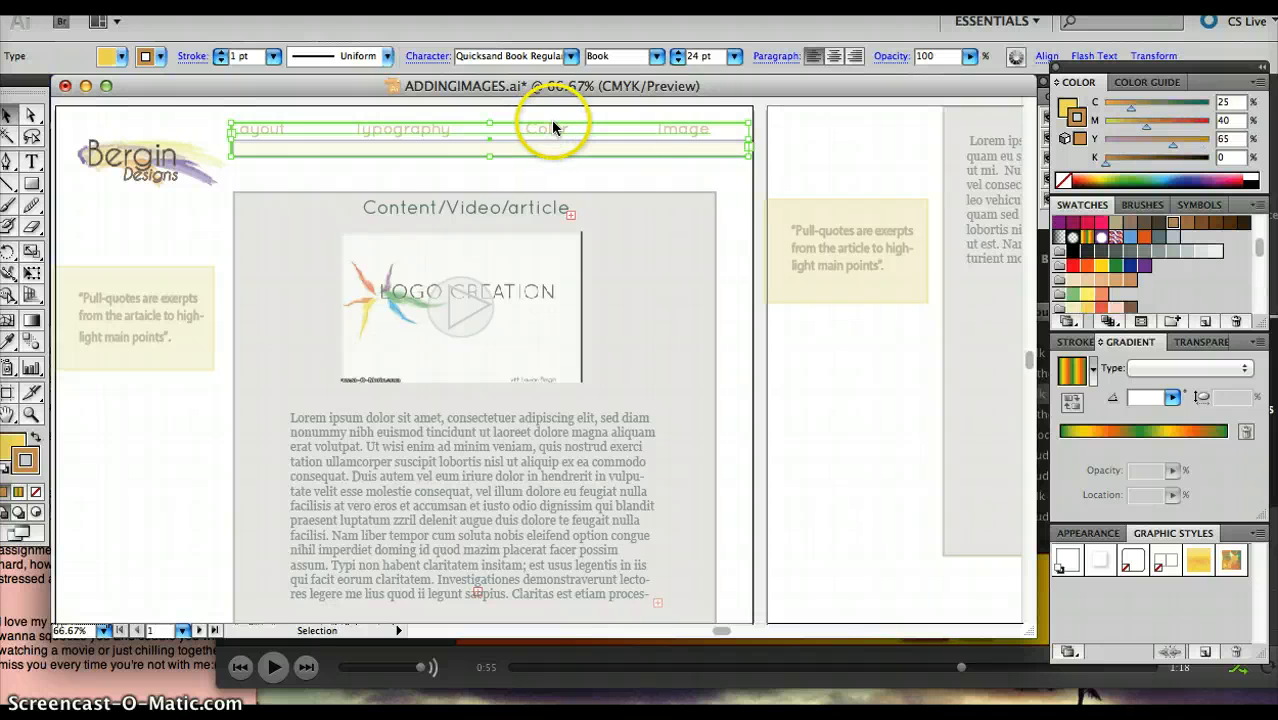
click(715, 140)
key(Delete)
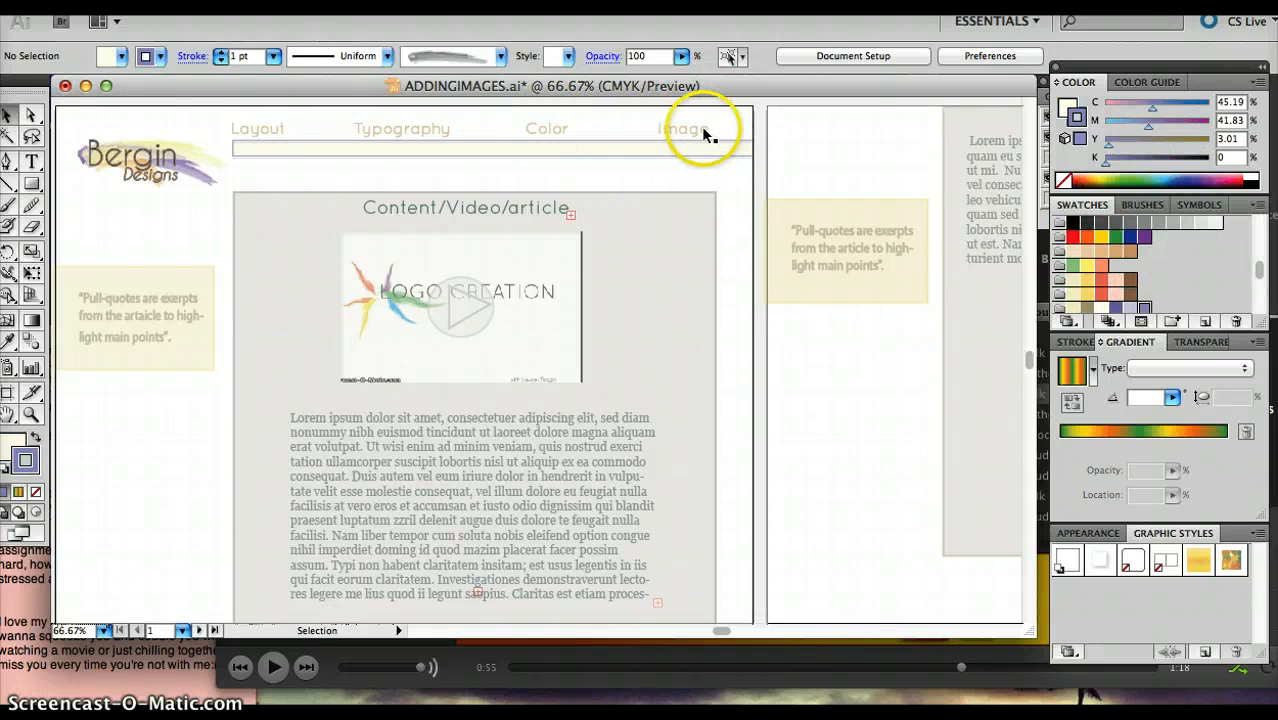
click(703, 130)
double_click(707, 133)
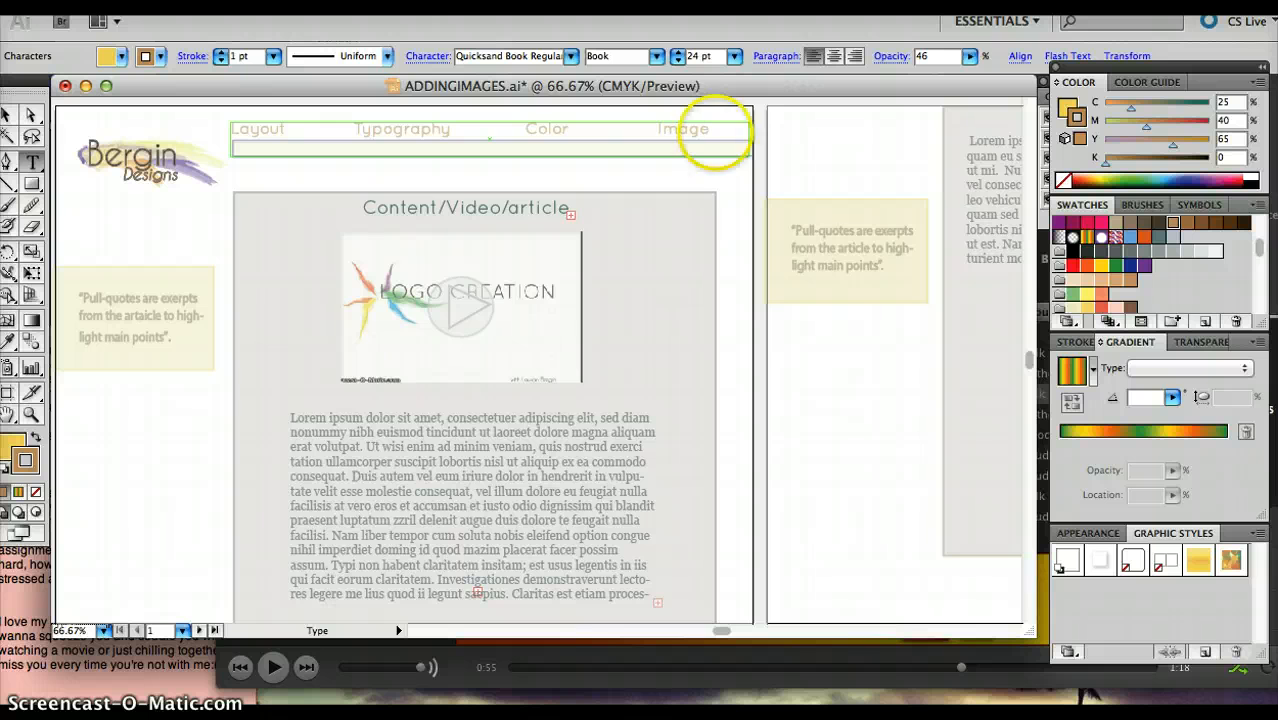
drag(710, 130, 323, 130)
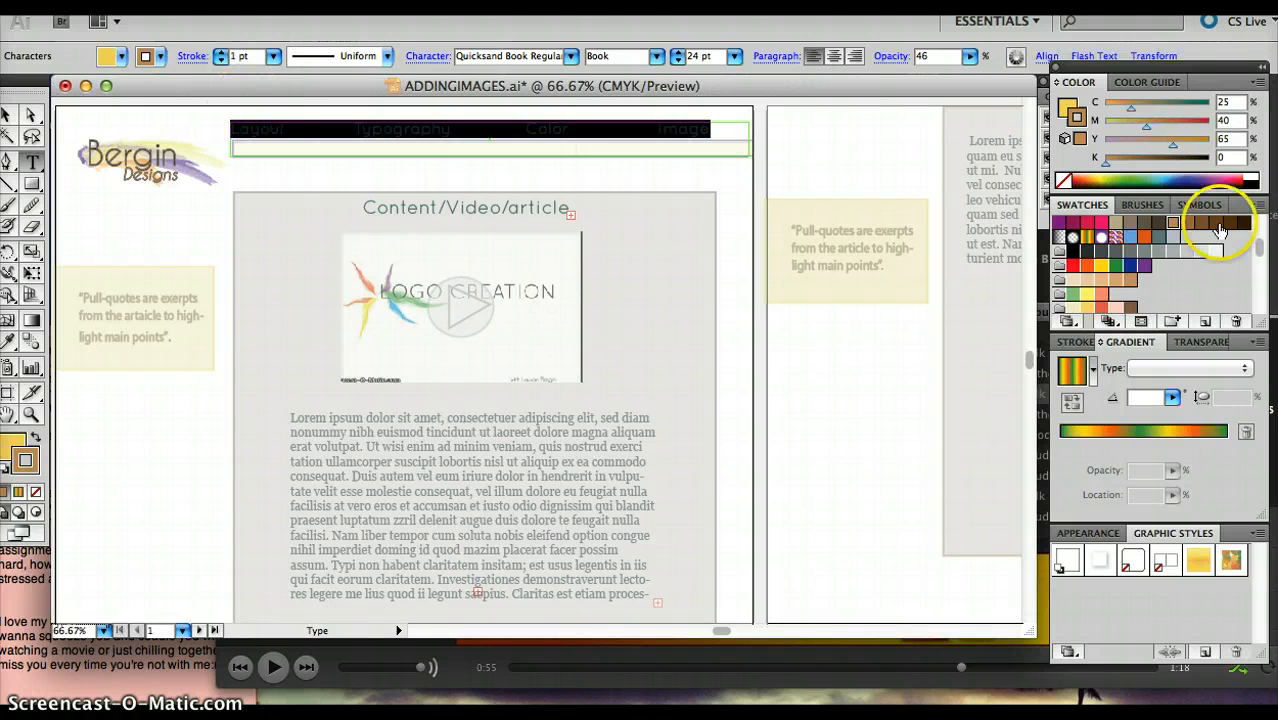
scroll(1100, 272, down, 3)
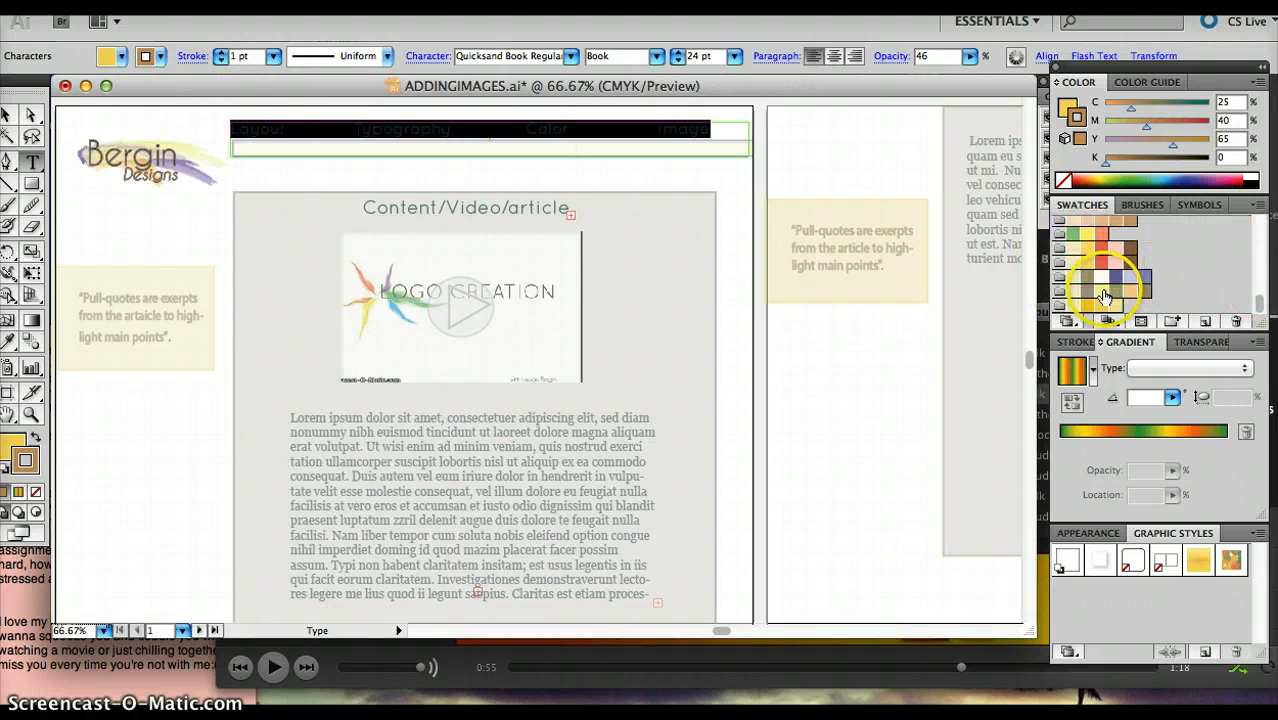
click(1115, 280)
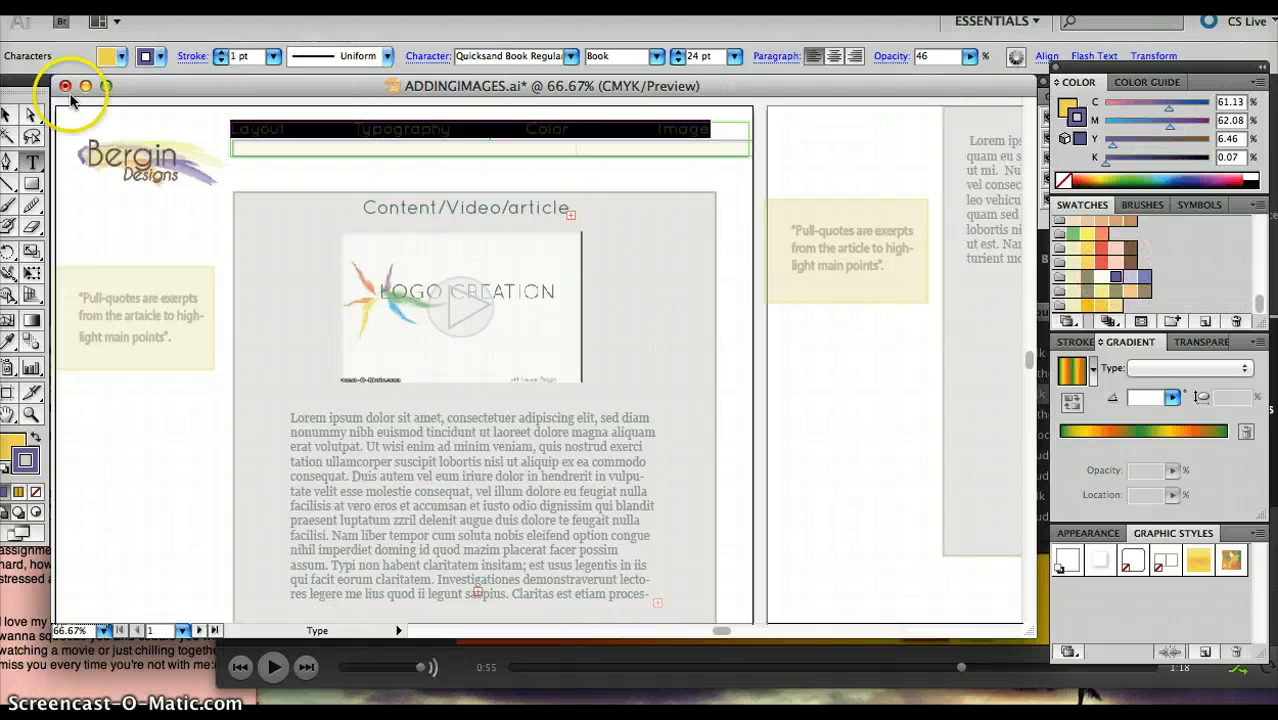
click(8, 115)
Undo the dark purple stroke on the navigation headings and deselect the text.
click(311, 238)
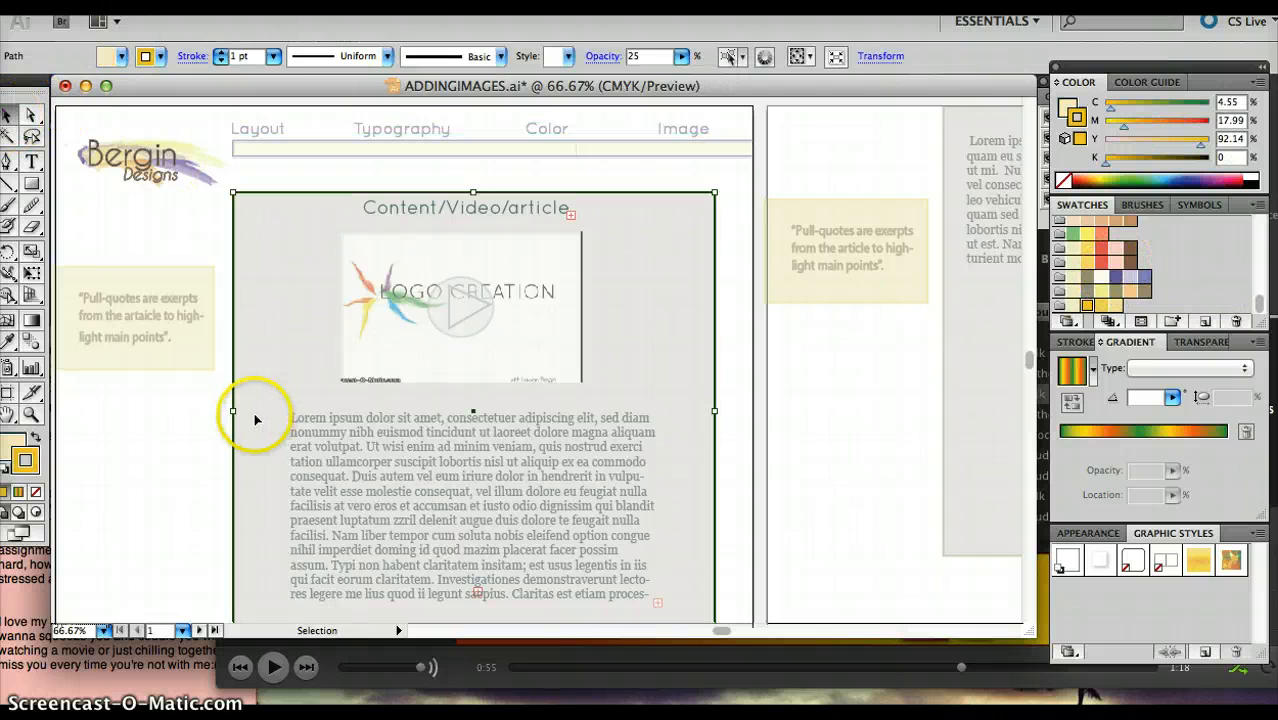
click(195, 450)
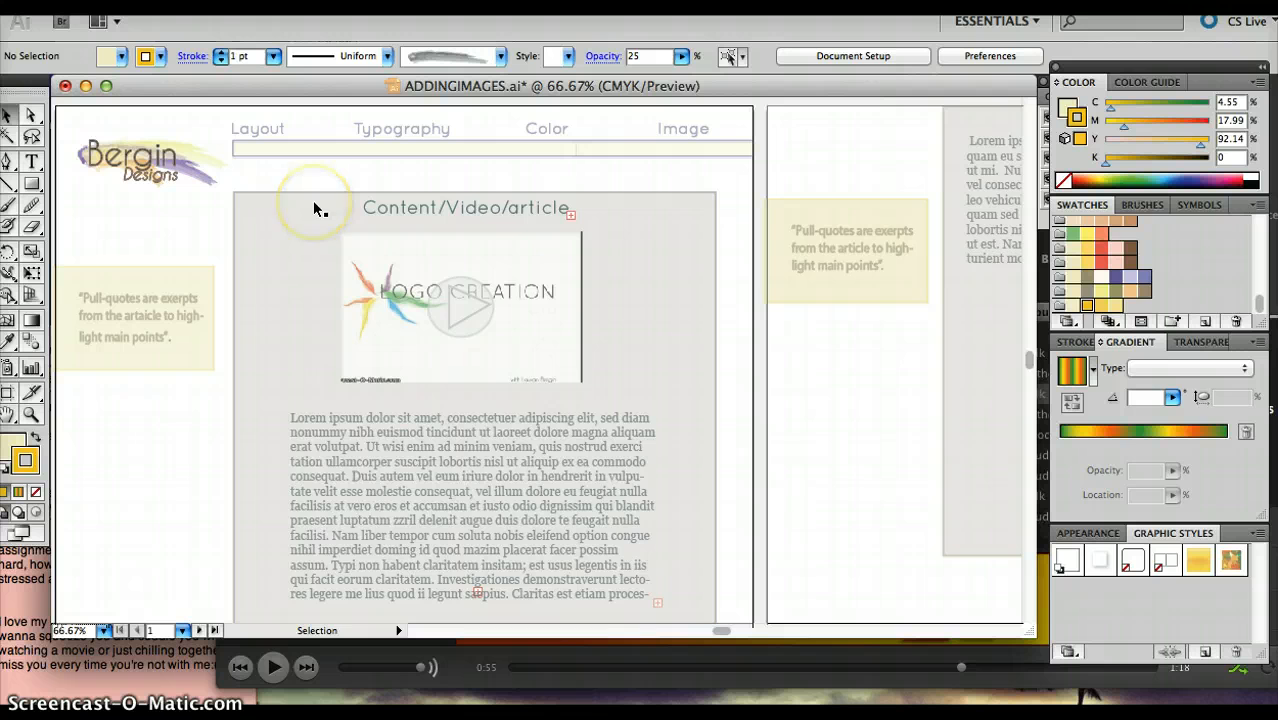
key(super+z)
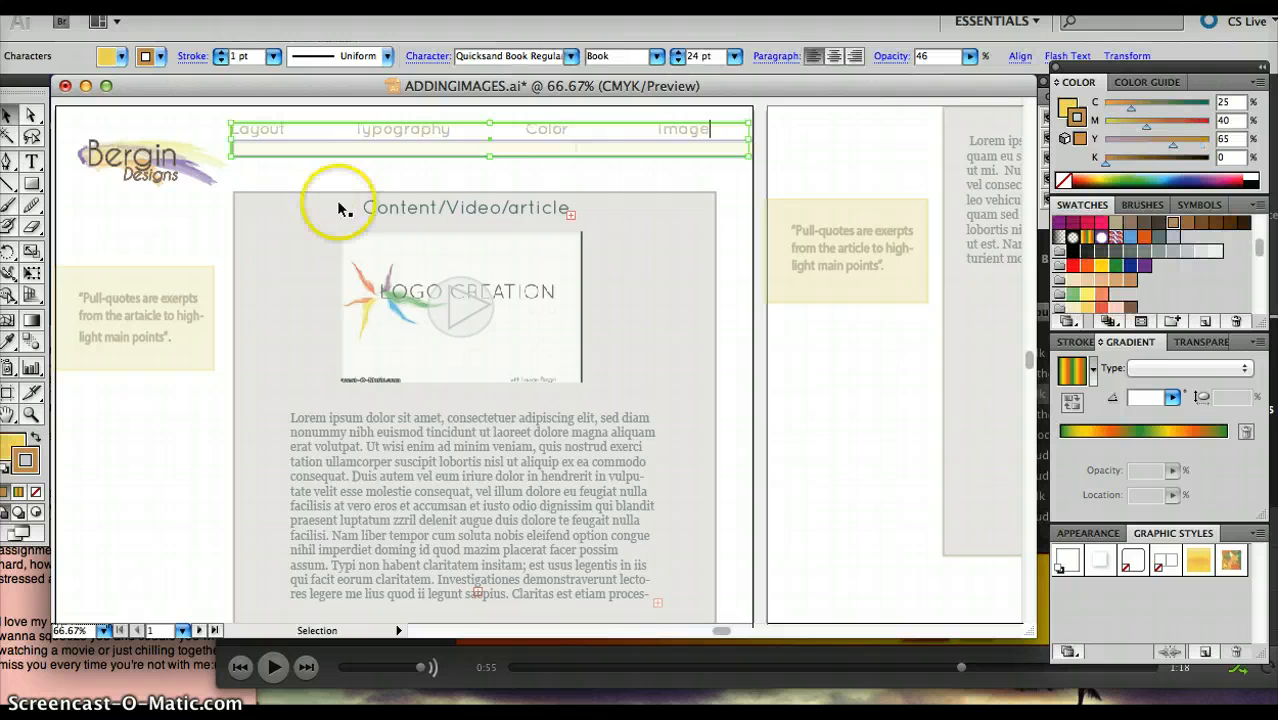
click(556, 178)
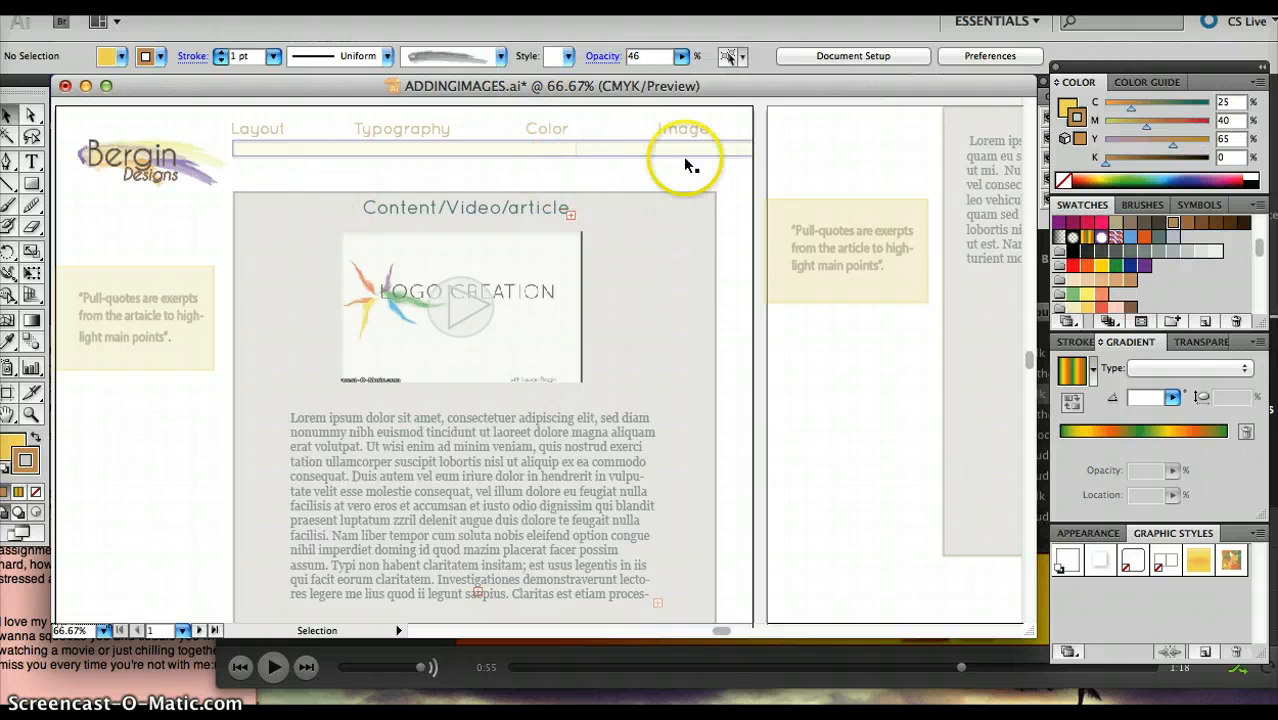
Set the stroke of the Layout, Typography, Color and Image headings to the light purple swatch at the end of Color Group 2.
double_click(695, 130)
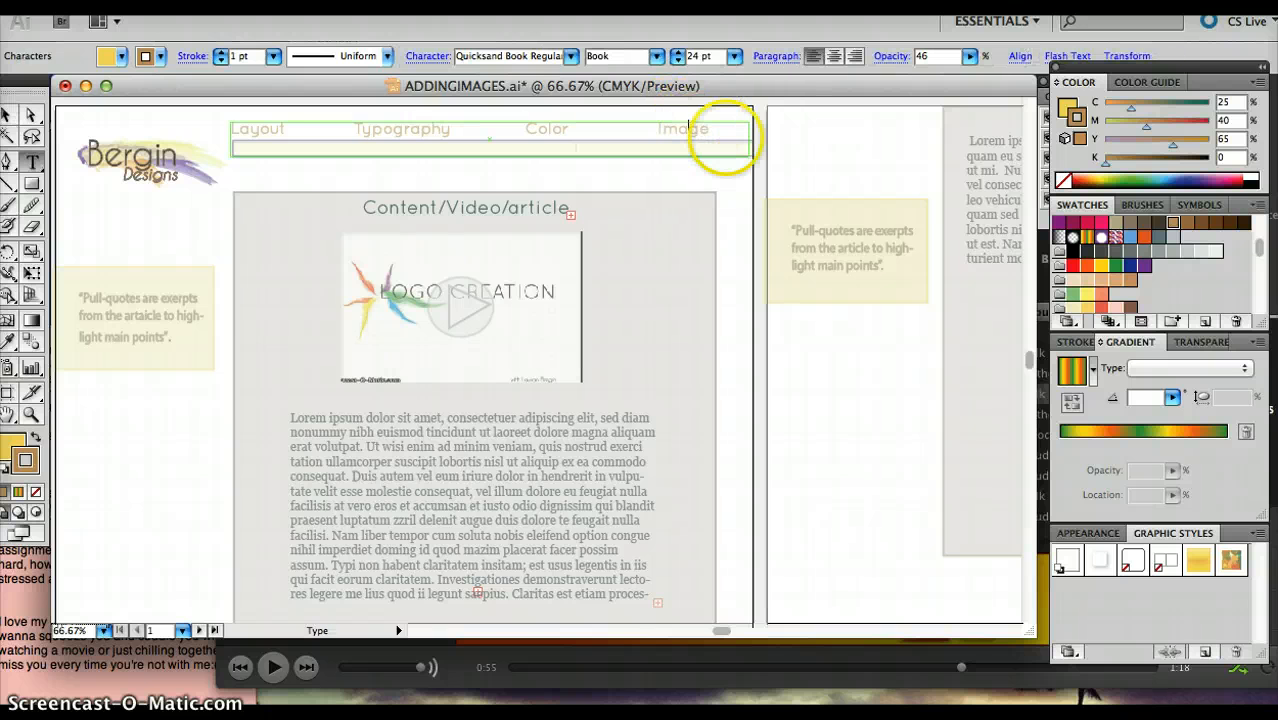
drag(713, 130, 232, 118)
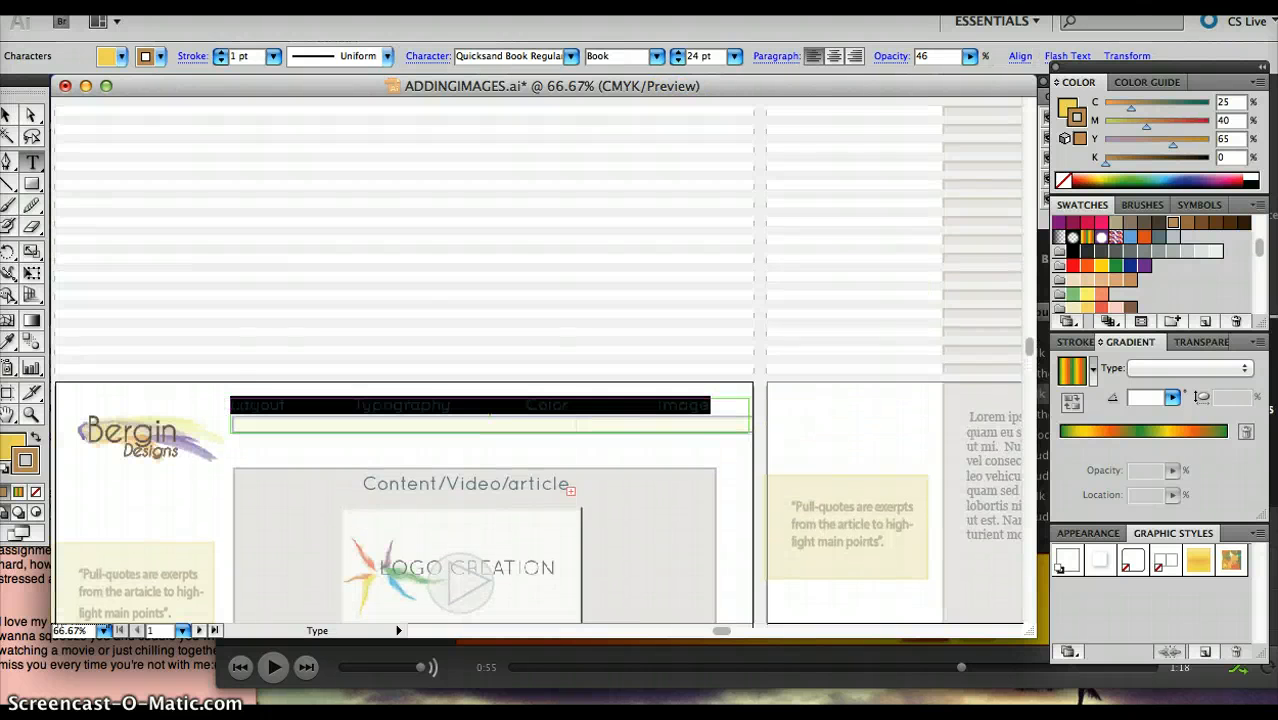
scroll(1190, 262, down, 5)
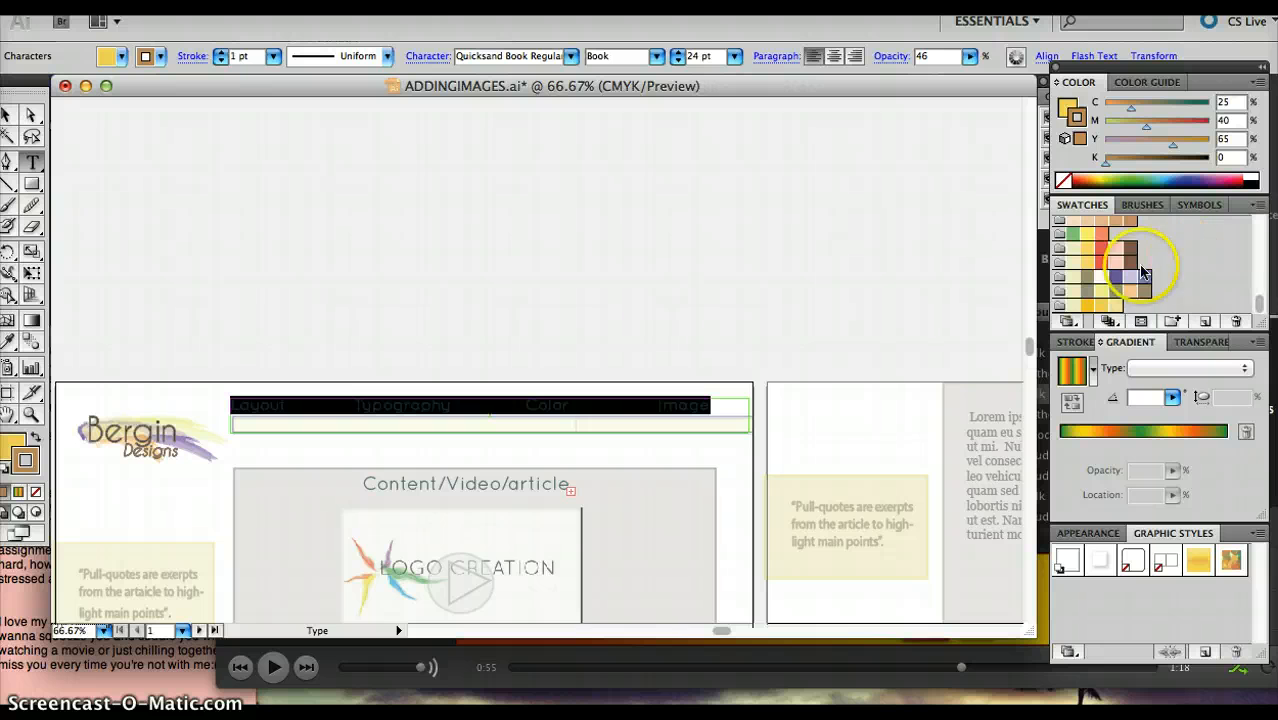
click(1144, 276)
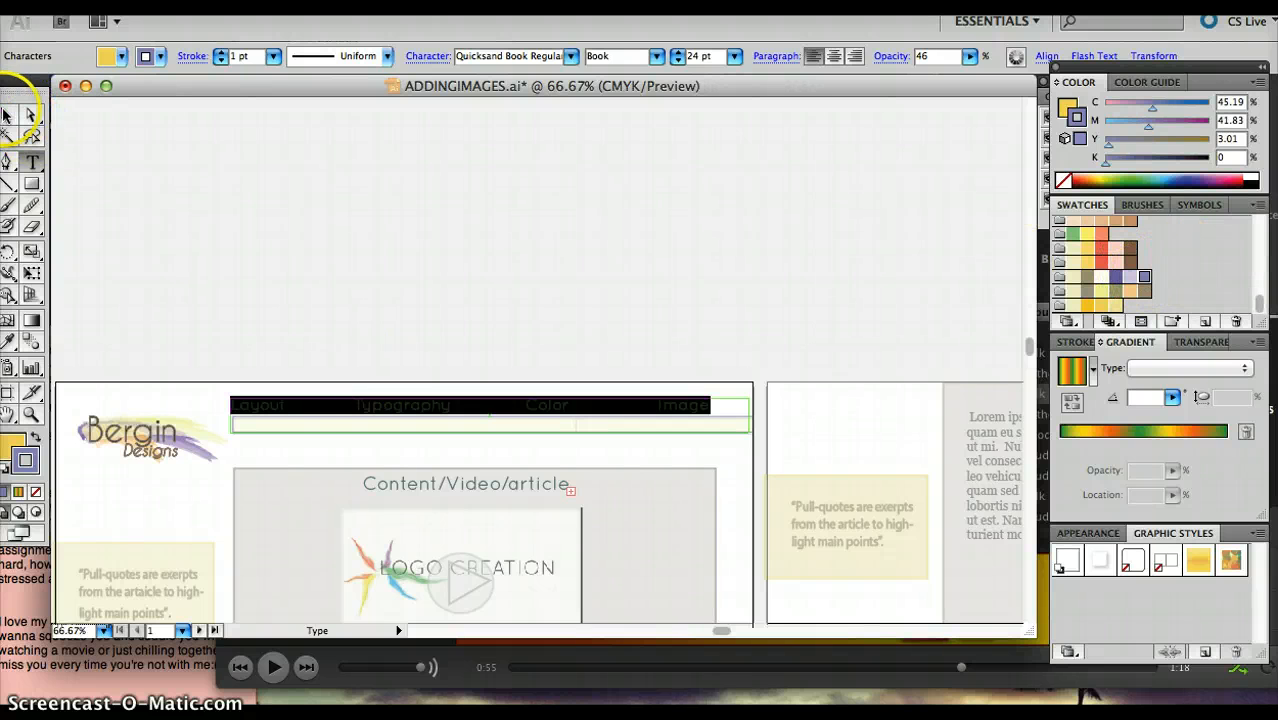
click(7, 115)
click(337, 425)
click(341, 451)
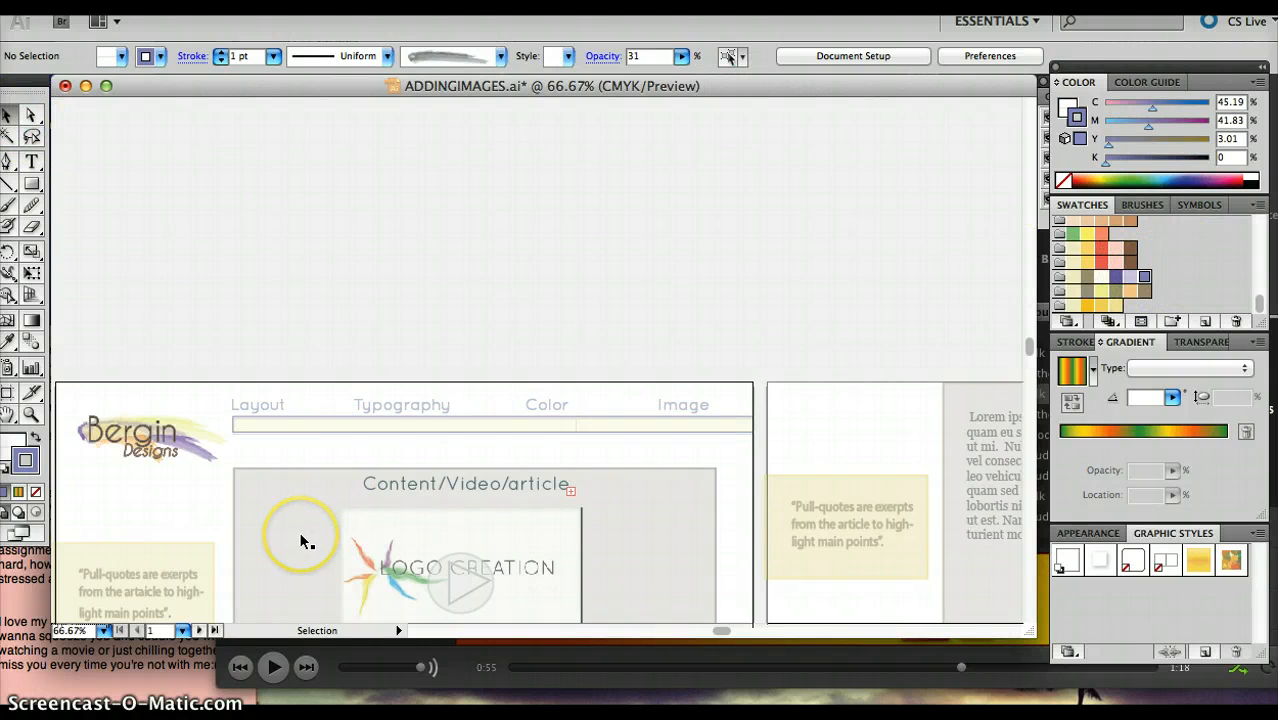
Give the second page's FACEBOOK, TWITTER, BLOG and YOUTUBE footer links the same light purple stroke (C 45.19, M 41.83, Y 3.01, K 0).
scroll(299, 531, down, 5)
scroll(299, 531, down, 10)
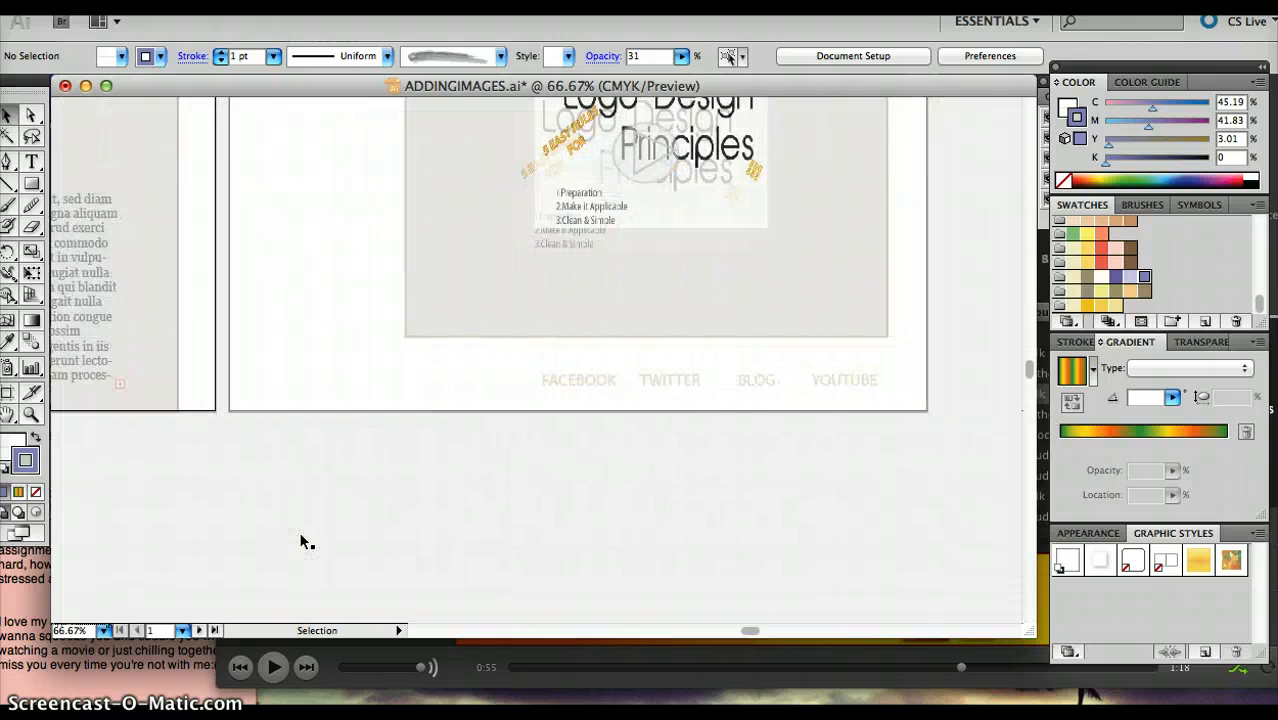
double_click(720, 378)
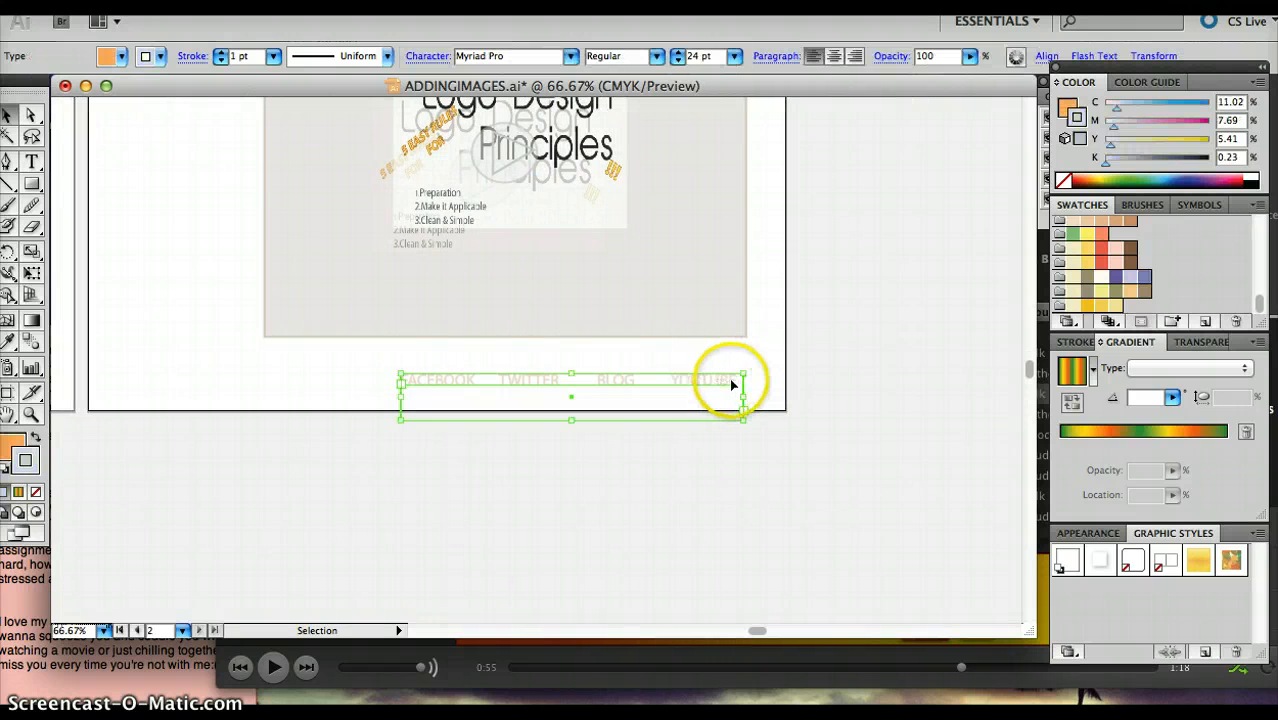
drag(733, 380, 400, 381)
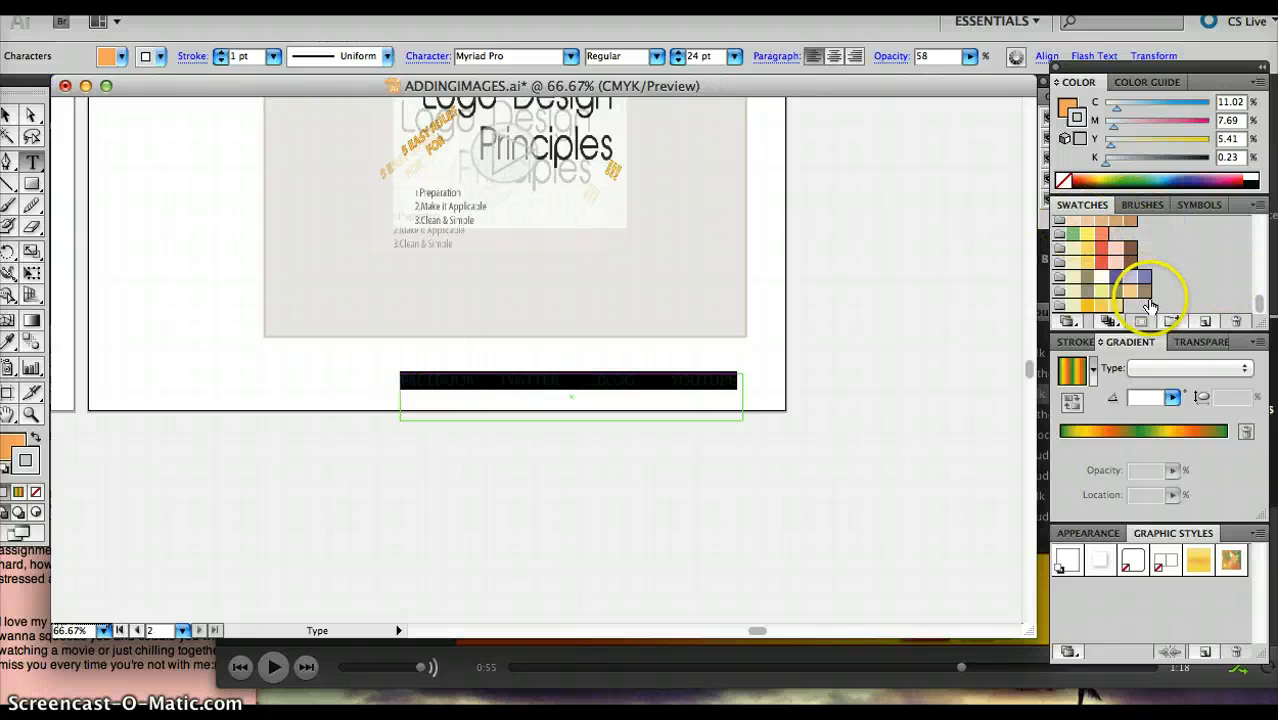
click(1145, 281)
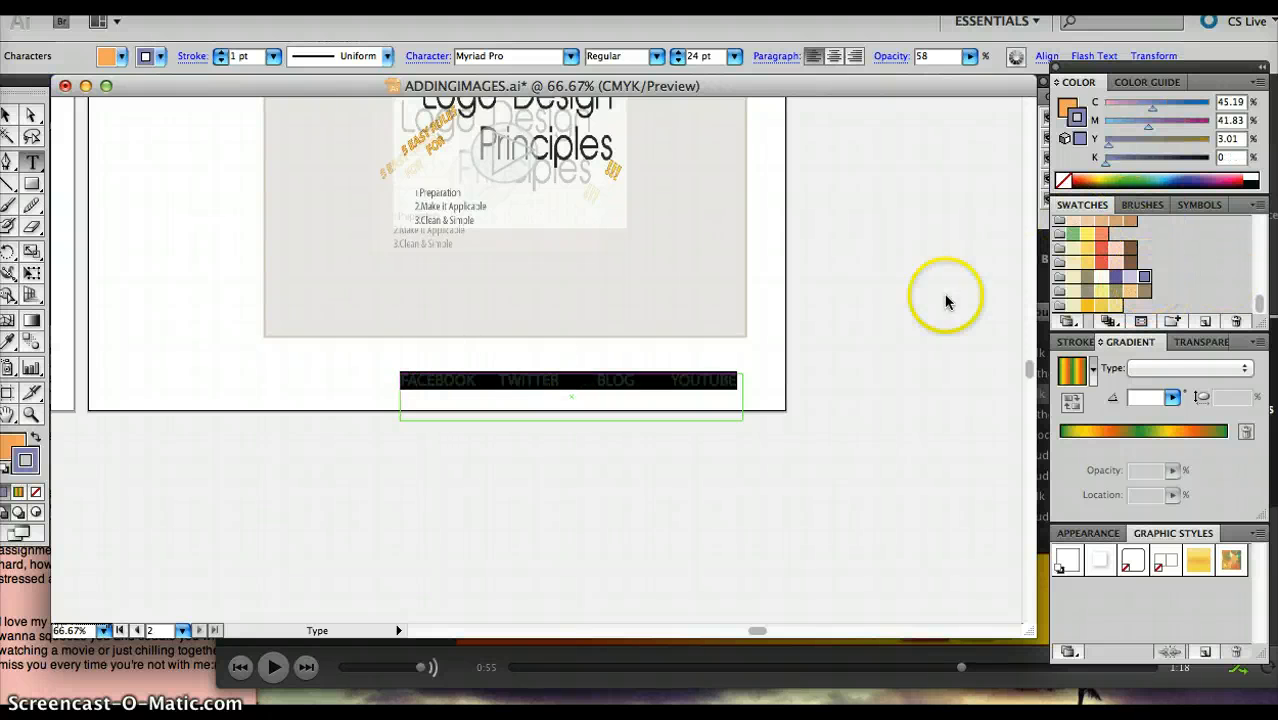
click(7, 117)
click(331, 405)
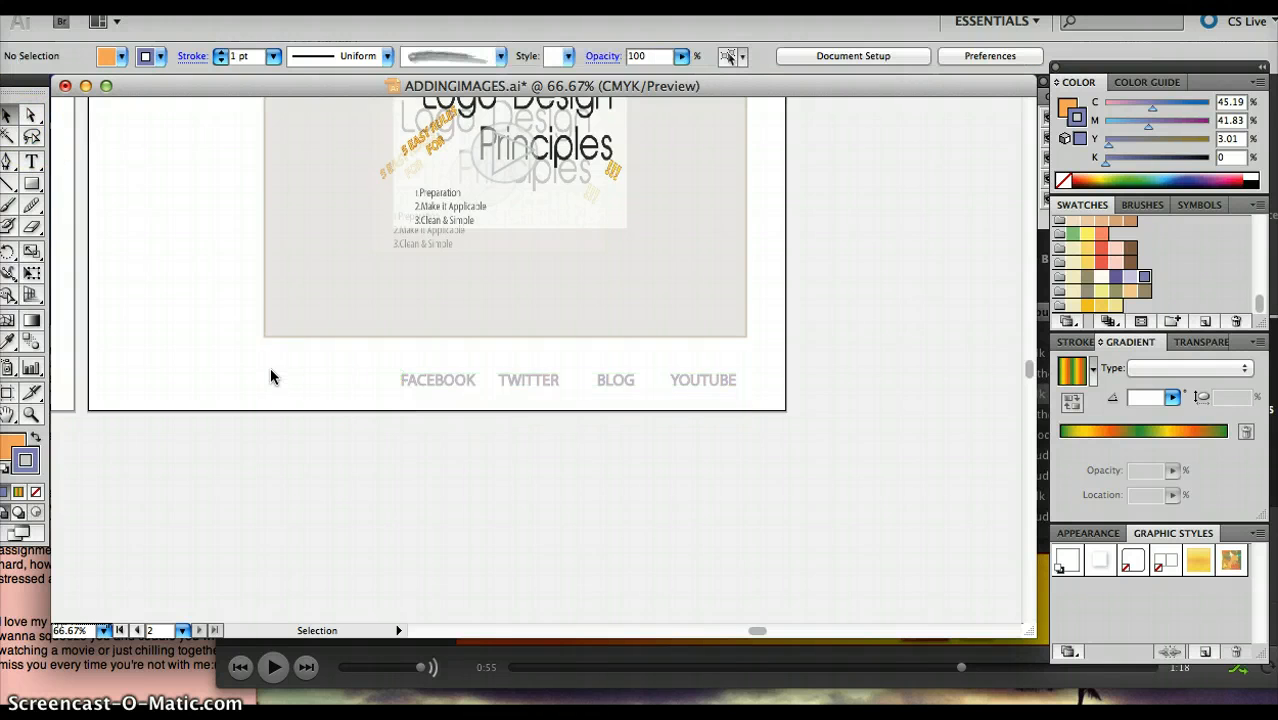
scroll(270, 367, up, 5)
scroll(270, 367, left, 10)
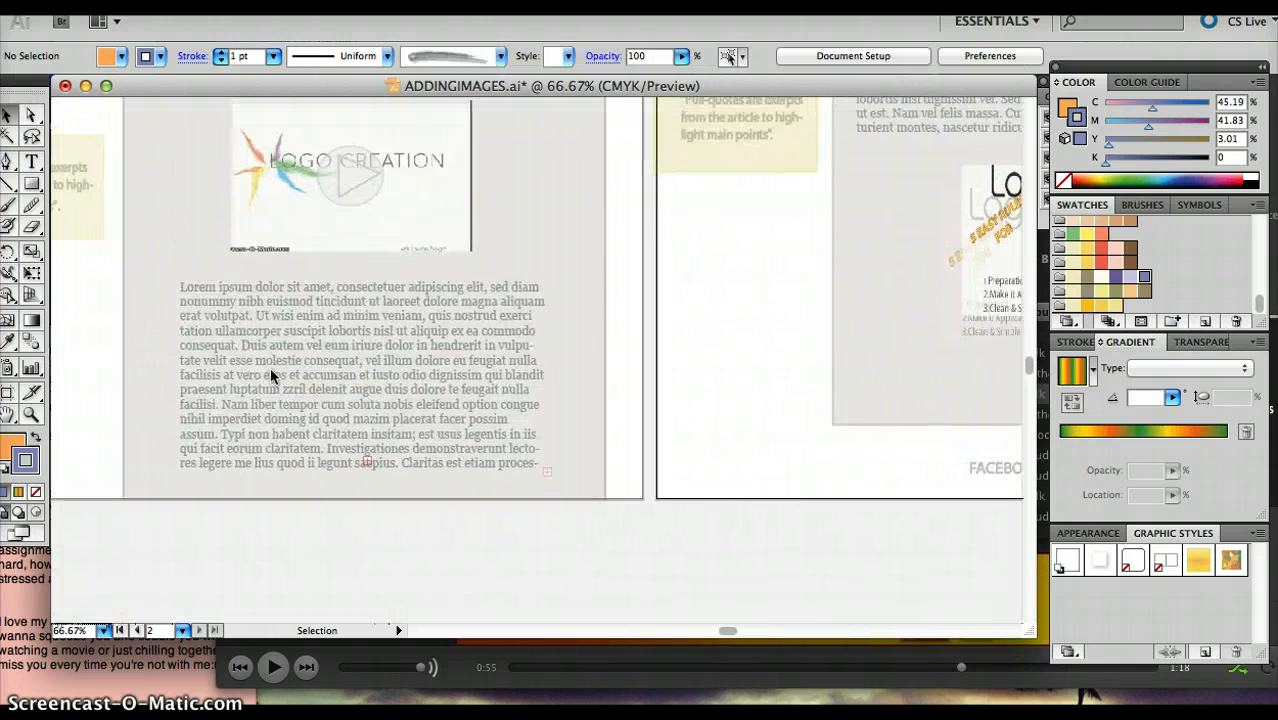
scroll(270, 374, left, 5)
scroll(270, 374, down, 5)
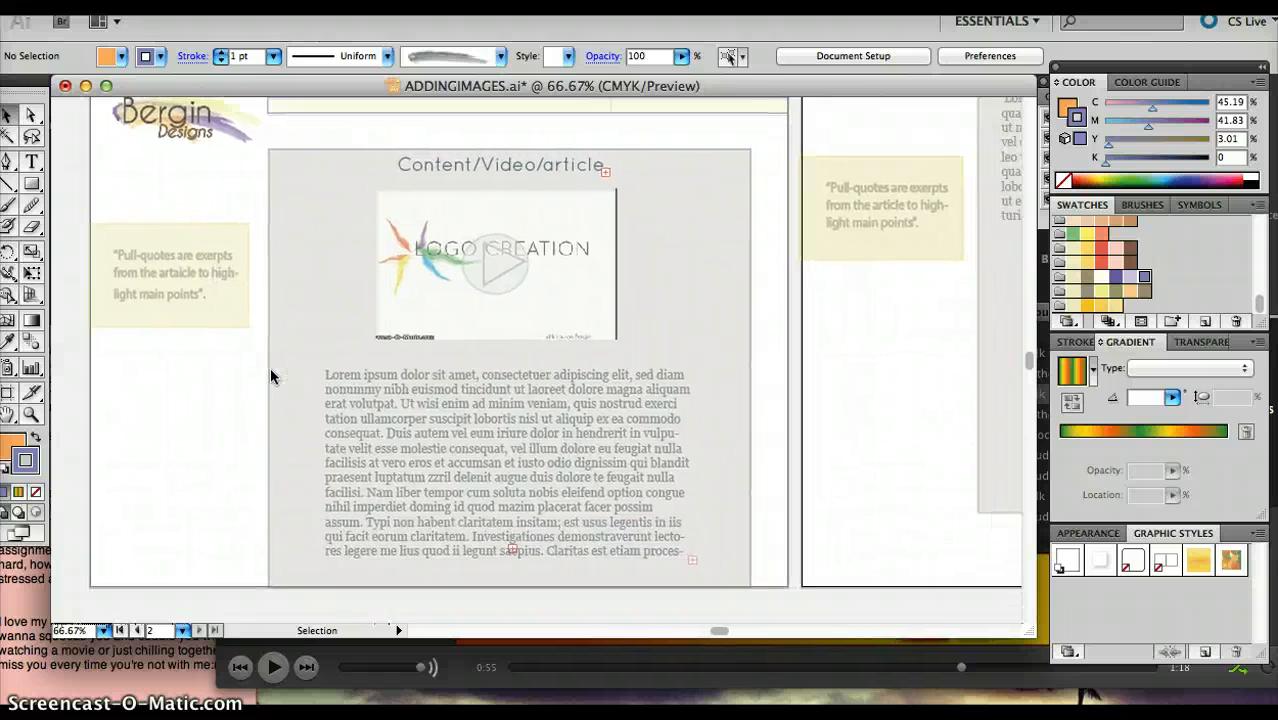
scroll(270, 367, up, 3)
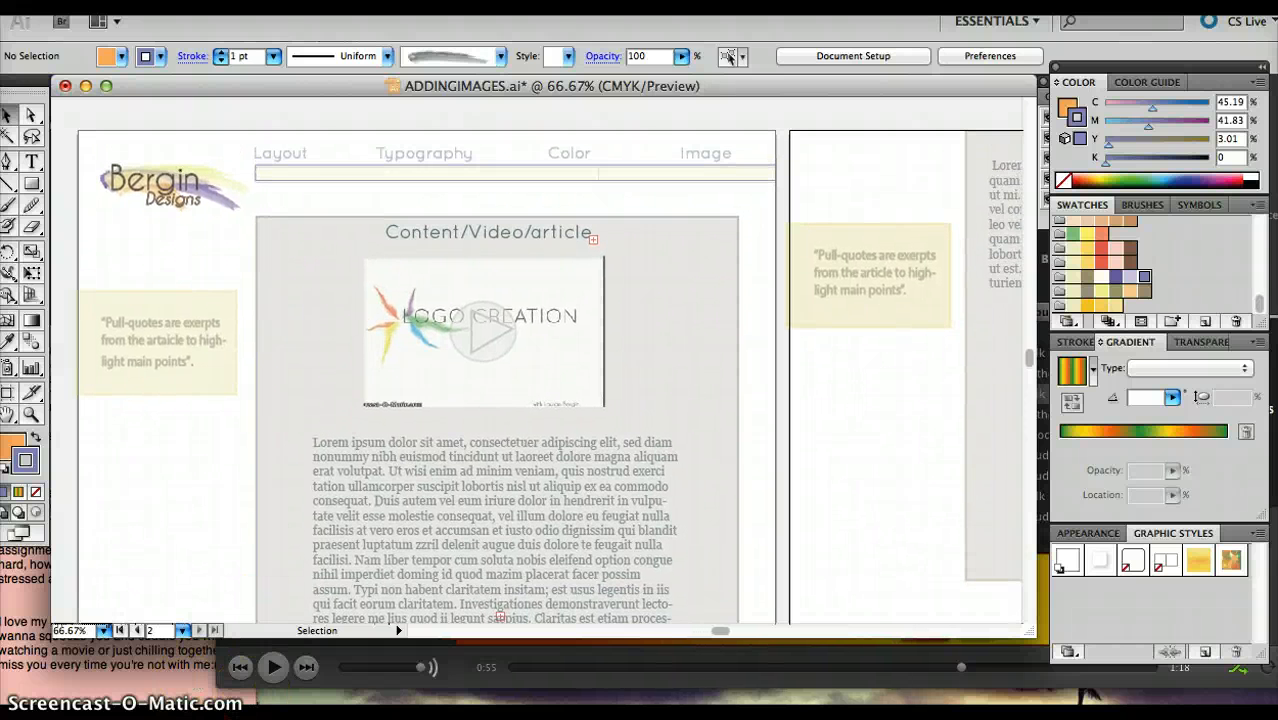